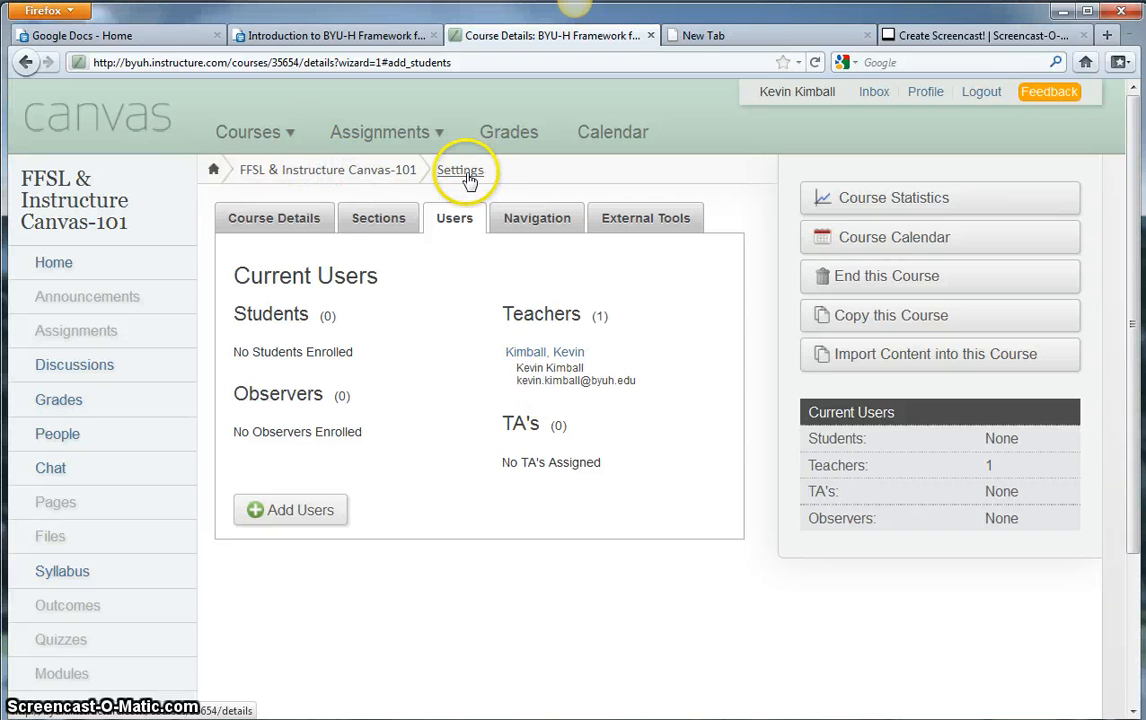
Open the FFSL & Instructure Canvas-101 home page, consult the video list in the Google Docs framework document, and return to Canvas
click(312, 170)
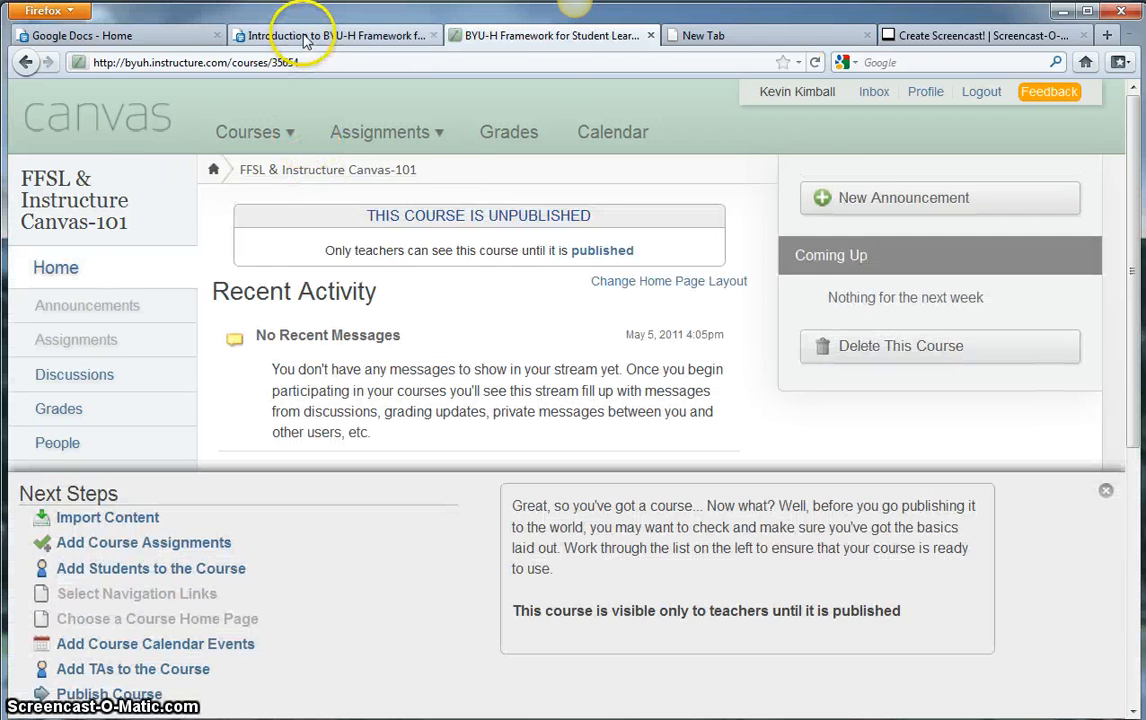
click(300, 36)
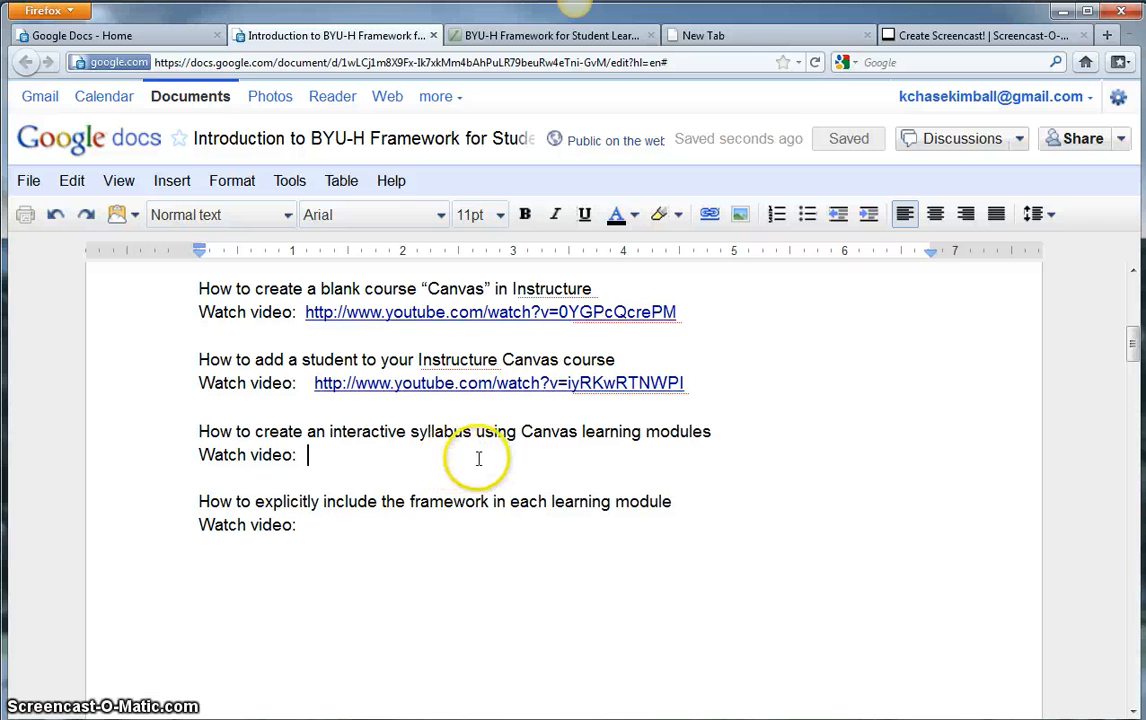
click(519, 38)
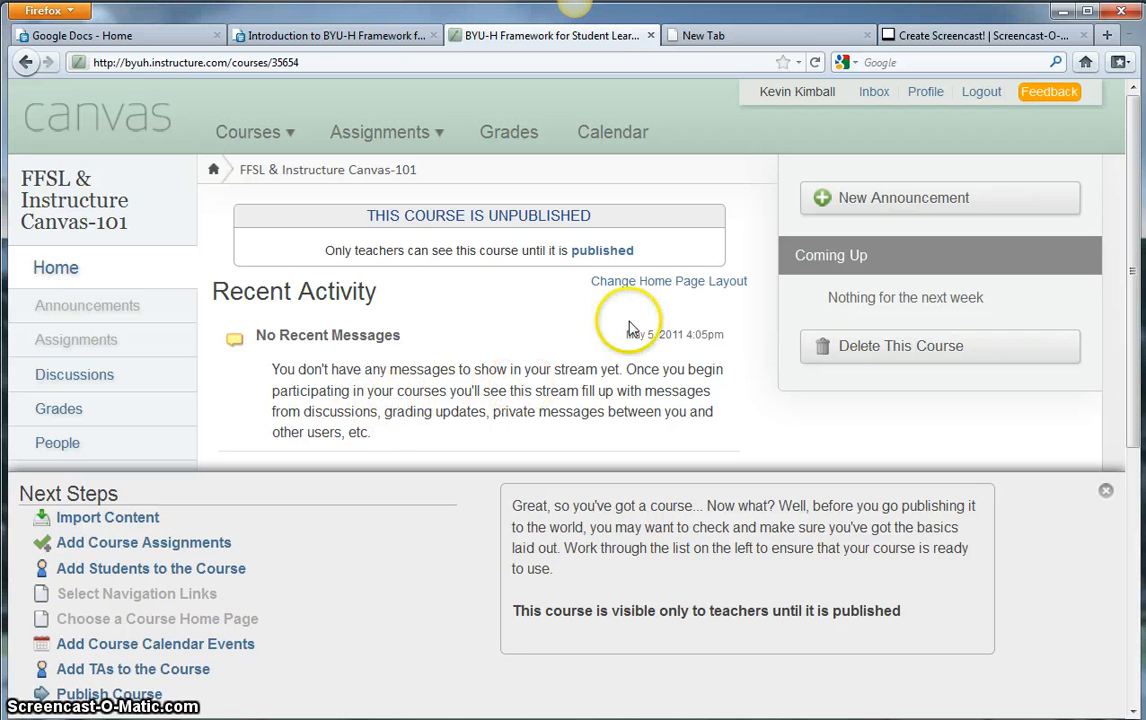
Change the course home page layout to show the Course Modules/Sections and update the layout
click(664, 285)
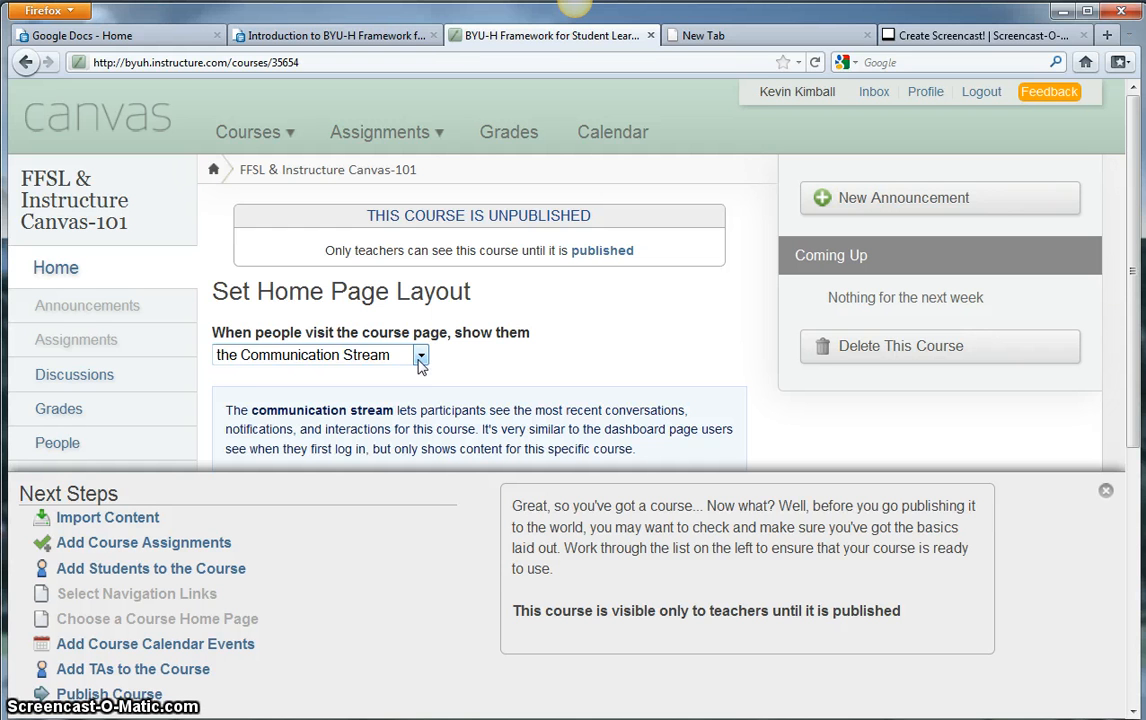
click(420, 358)
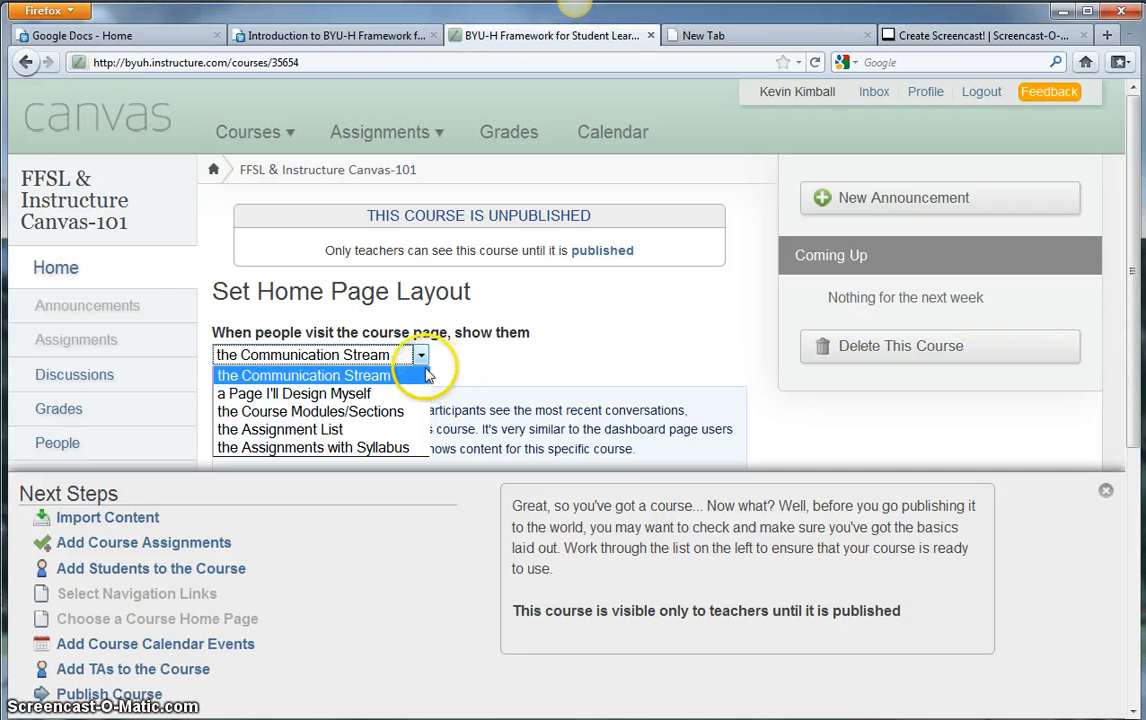
click(320, 413)
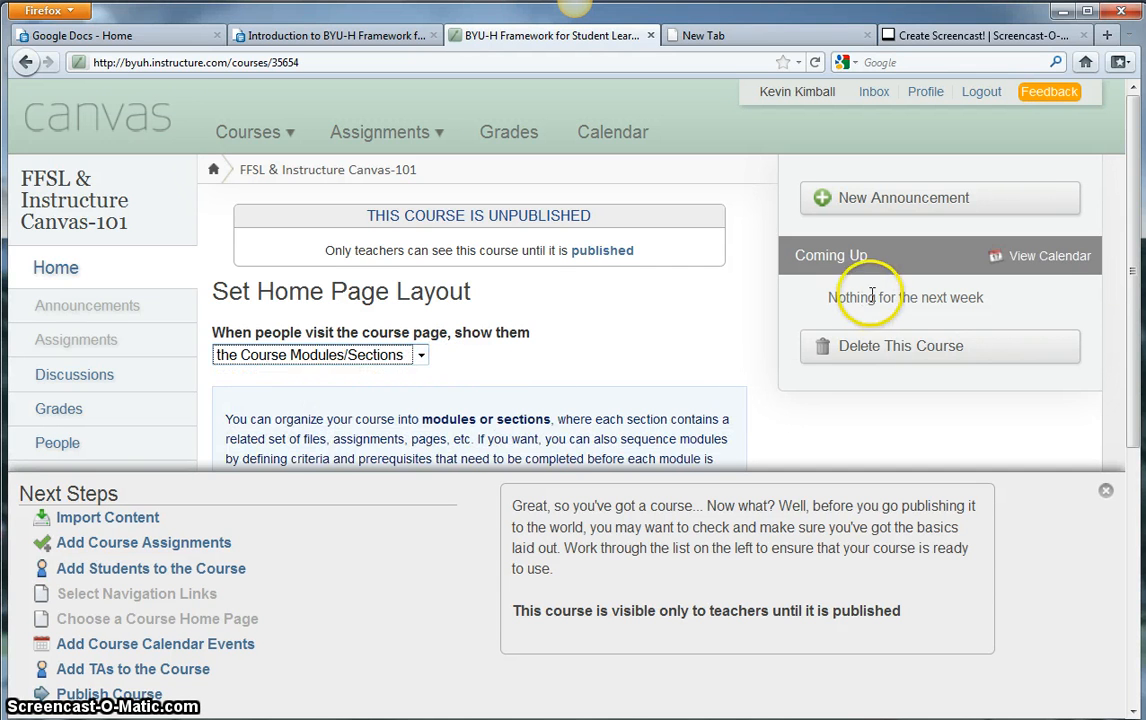
drag(1128, 225, 1115, 328)
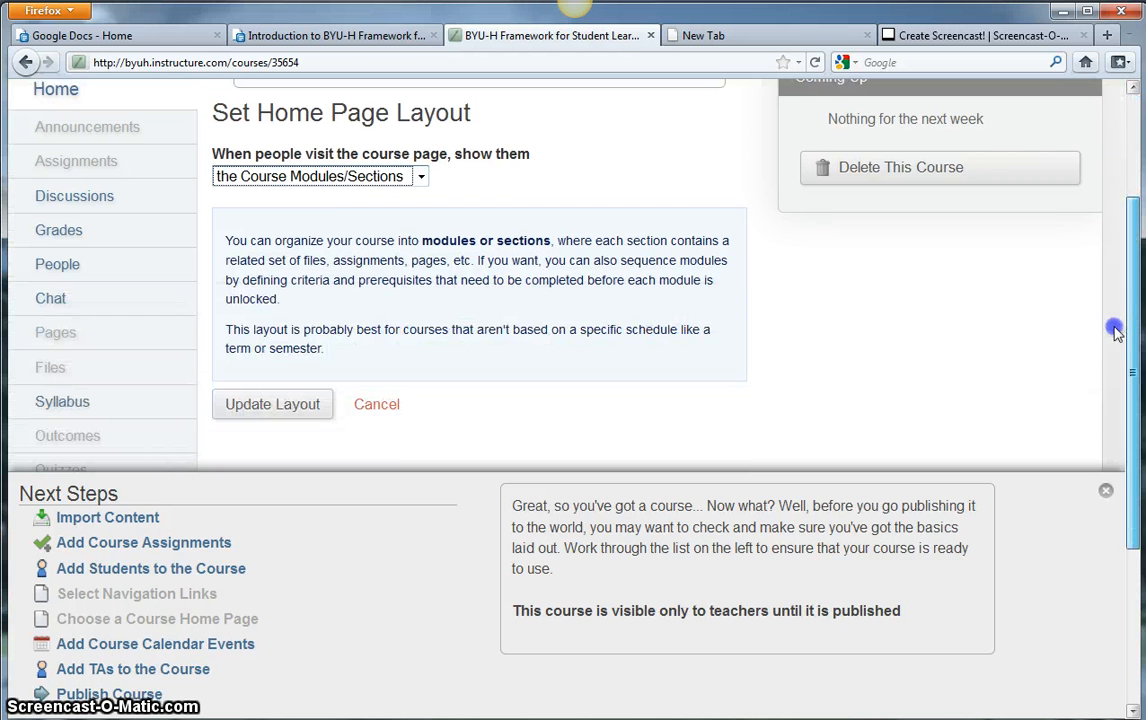
click(275, 405)
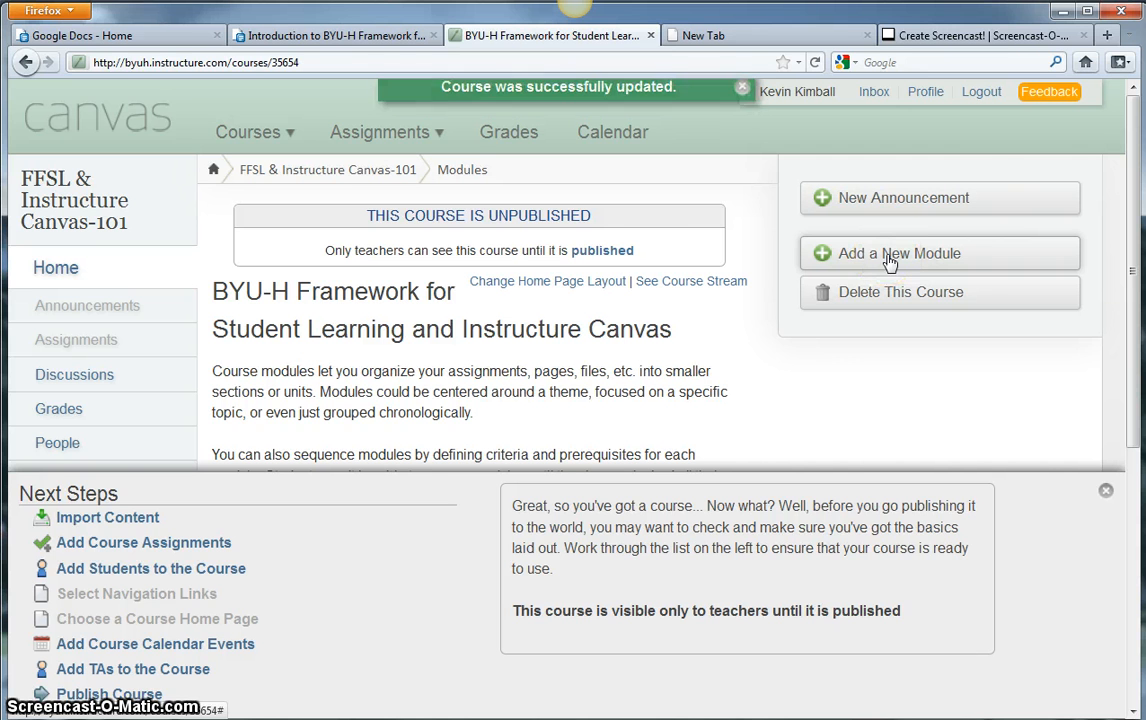
Recheck the interactive syllabus entry in the Google Docs framework document and return to the Canvas course modules
click(350, 36)
click(310, 455)
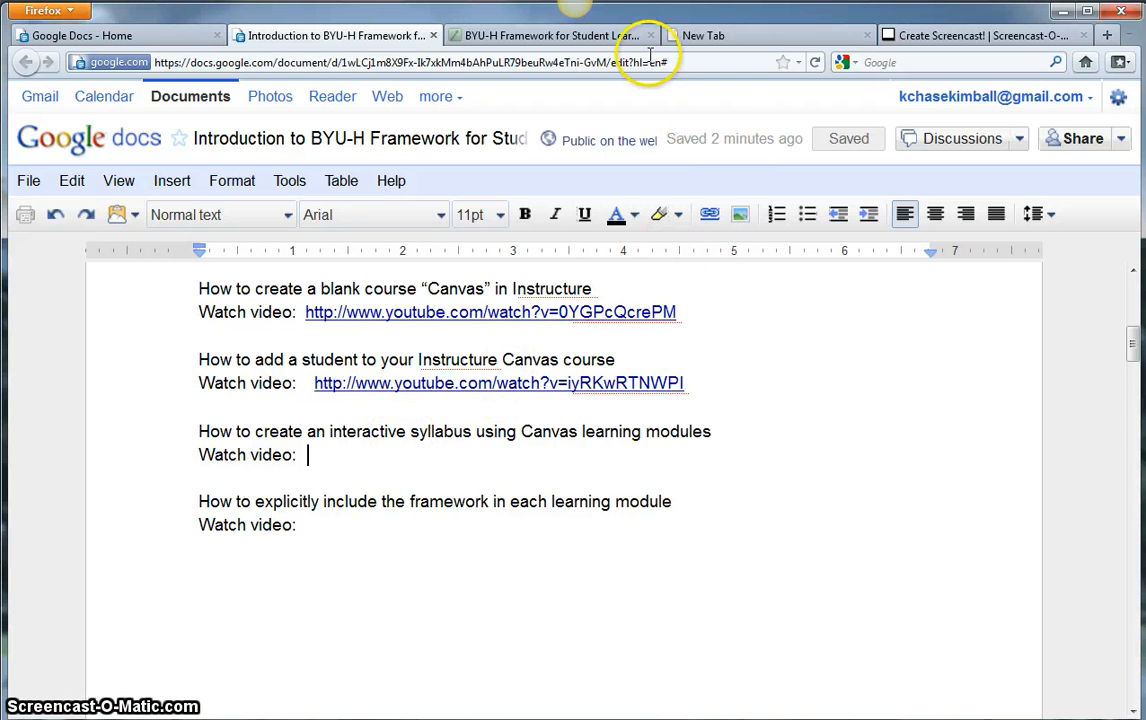
click(588, 34)
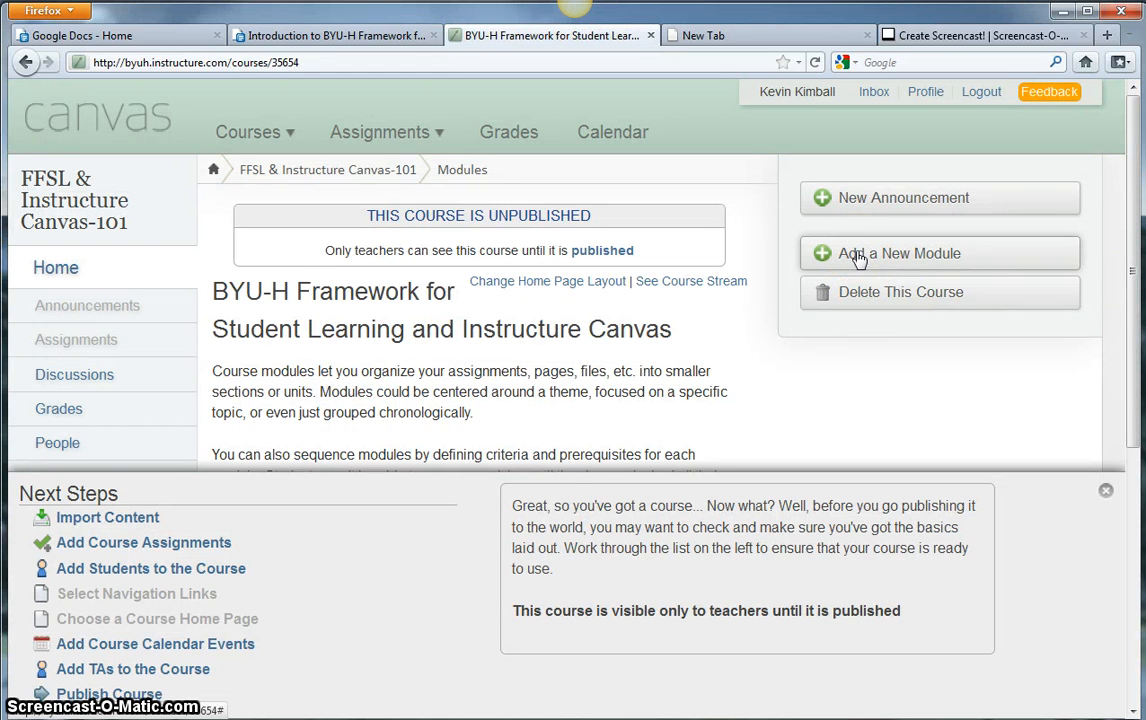
Add a new module named "Hour 1 - Course Introduction" to the course
click(857, 257)
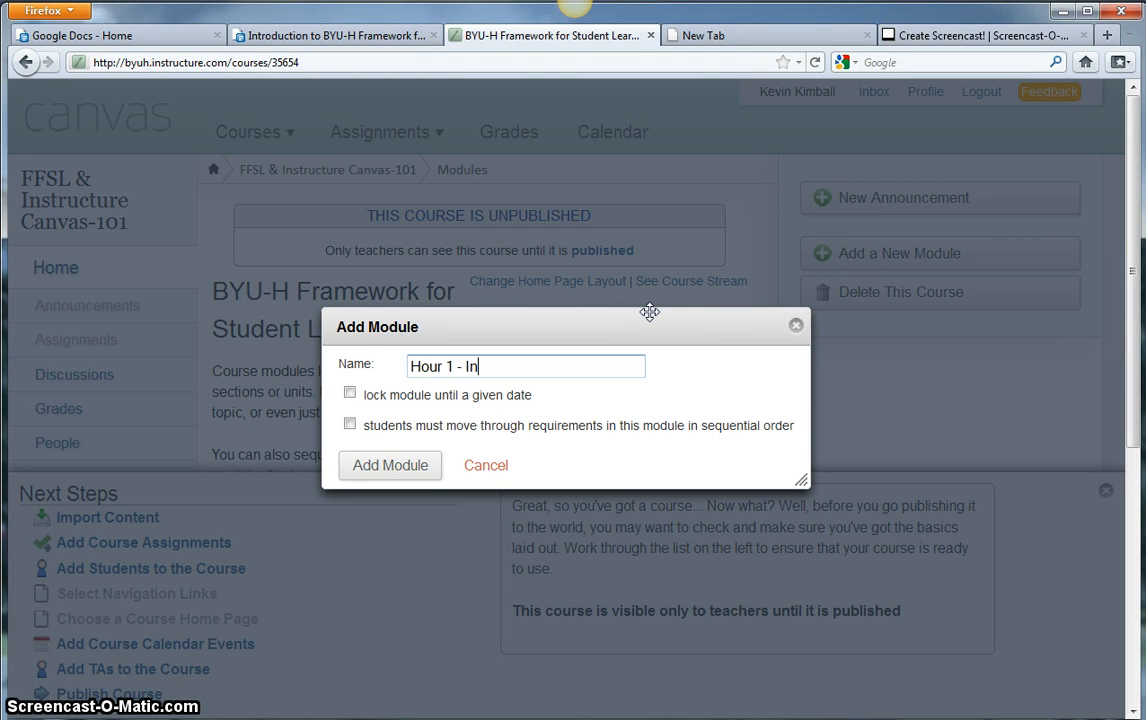
text(Hour 1 - course Introduction)
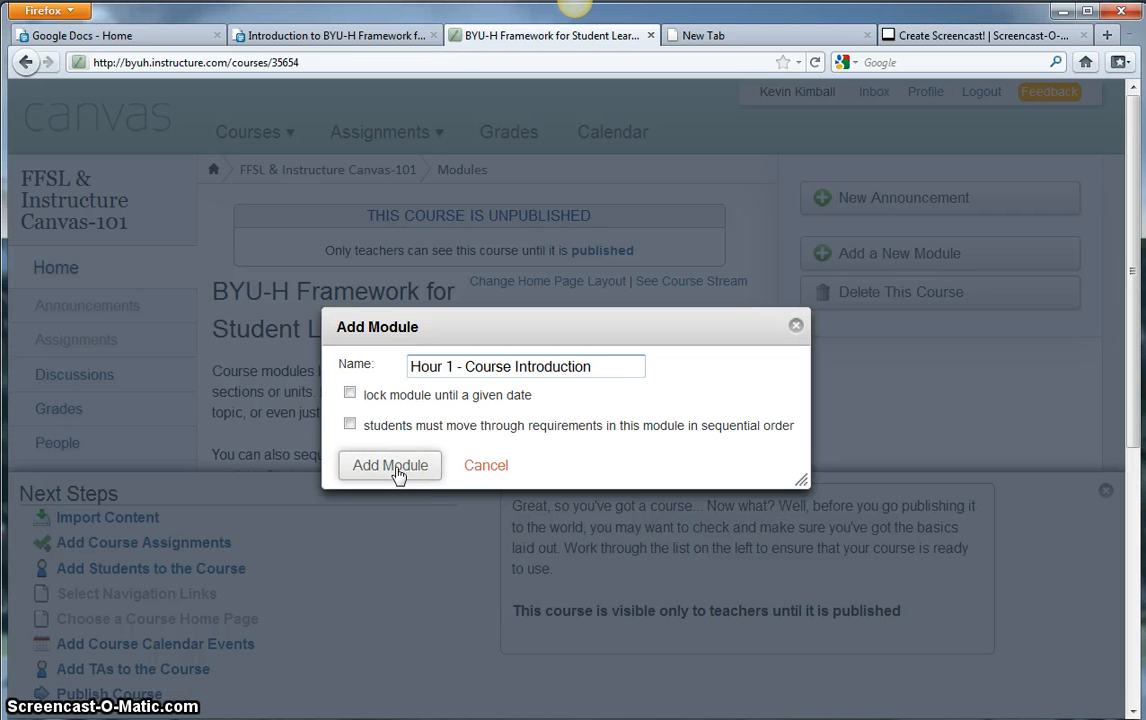
click(394, 467)
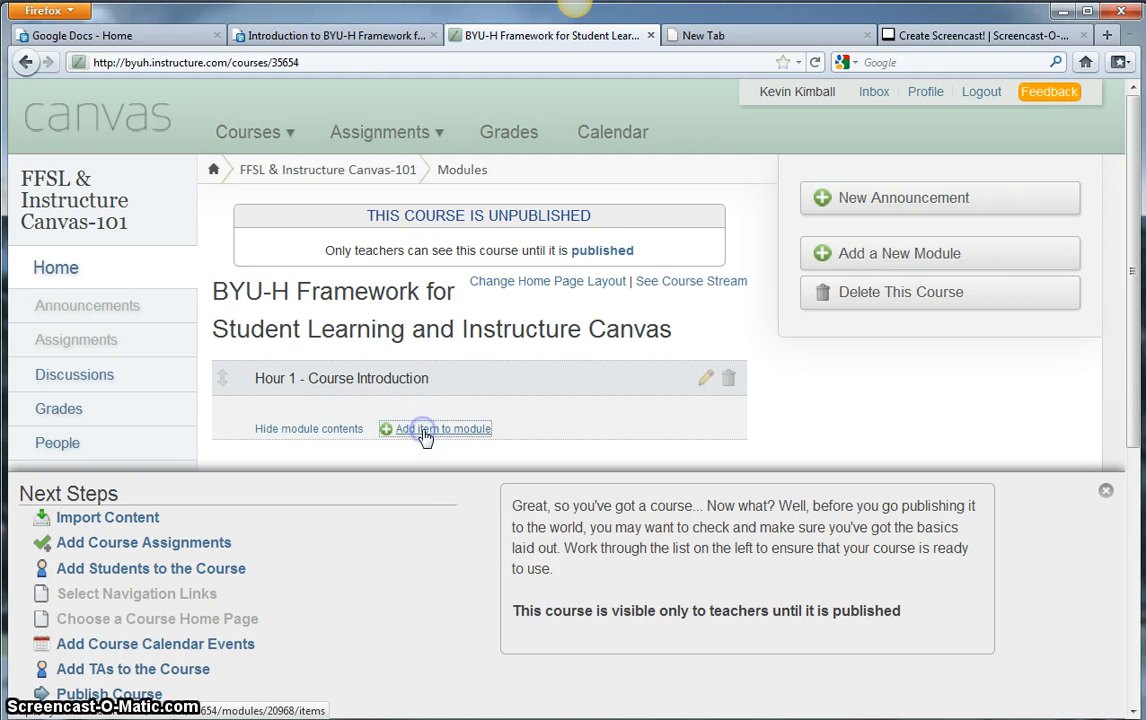
Add a new content page named "Prepare: Read the Syllabus" to the Hour 1 - Course Introduction module, without indentation
click(425, 433)
click(494, 315)
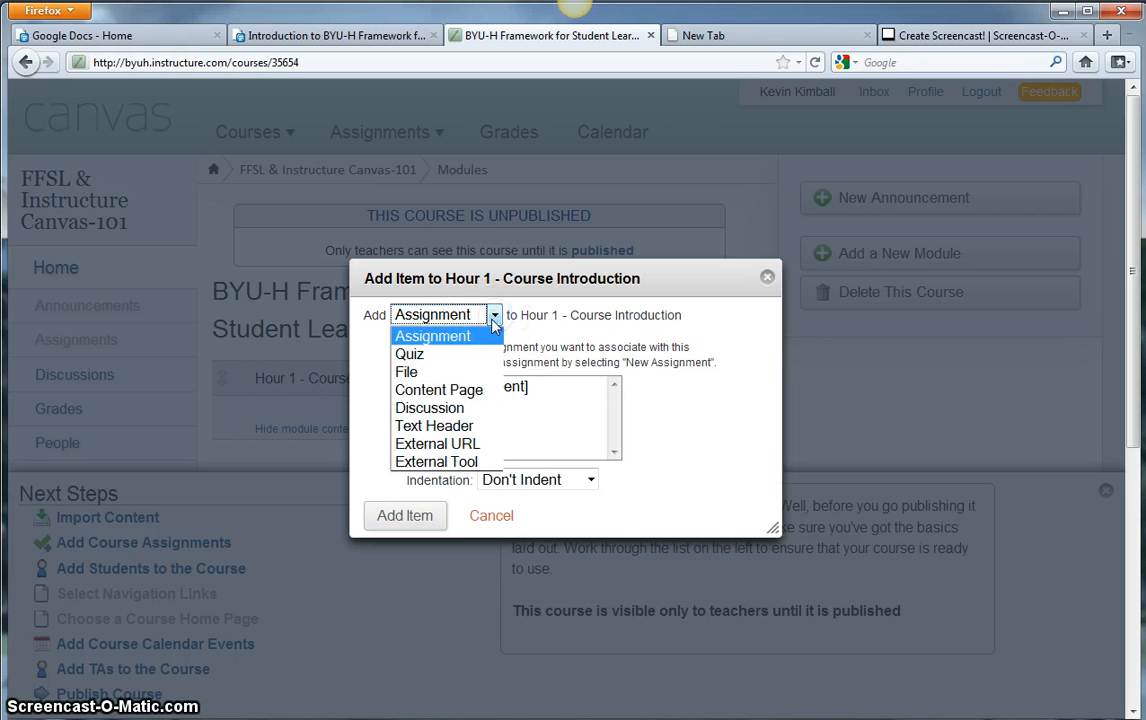
click(441, 394)
click(452, 388)
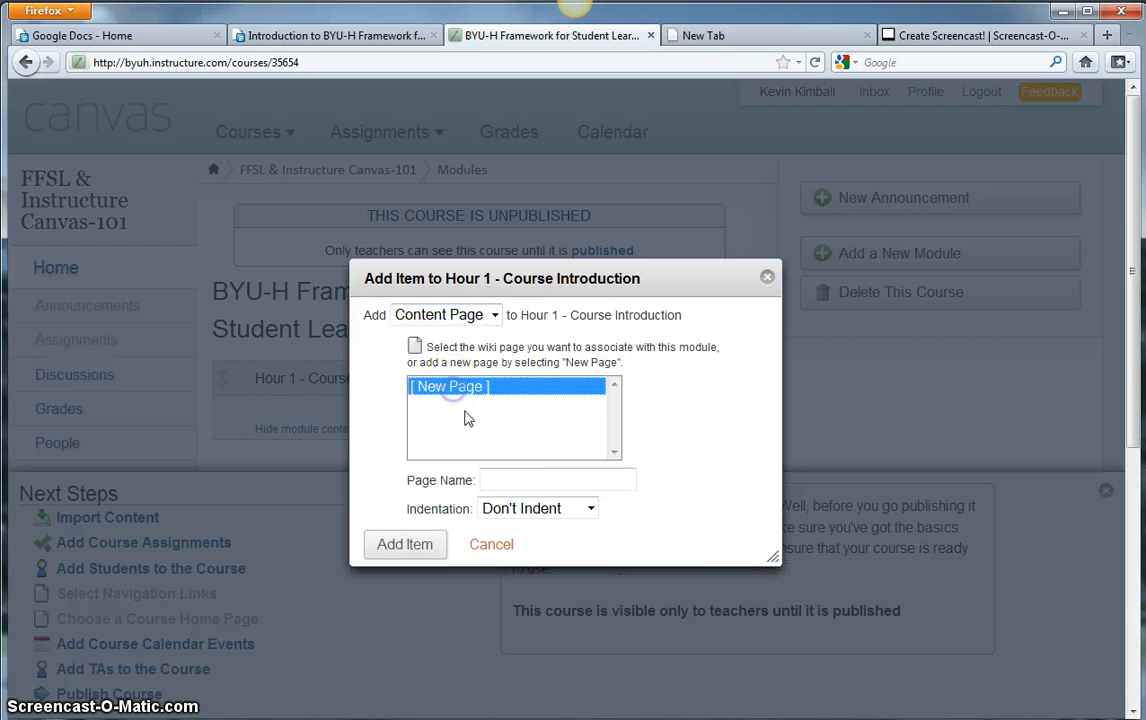
click(512, 478)
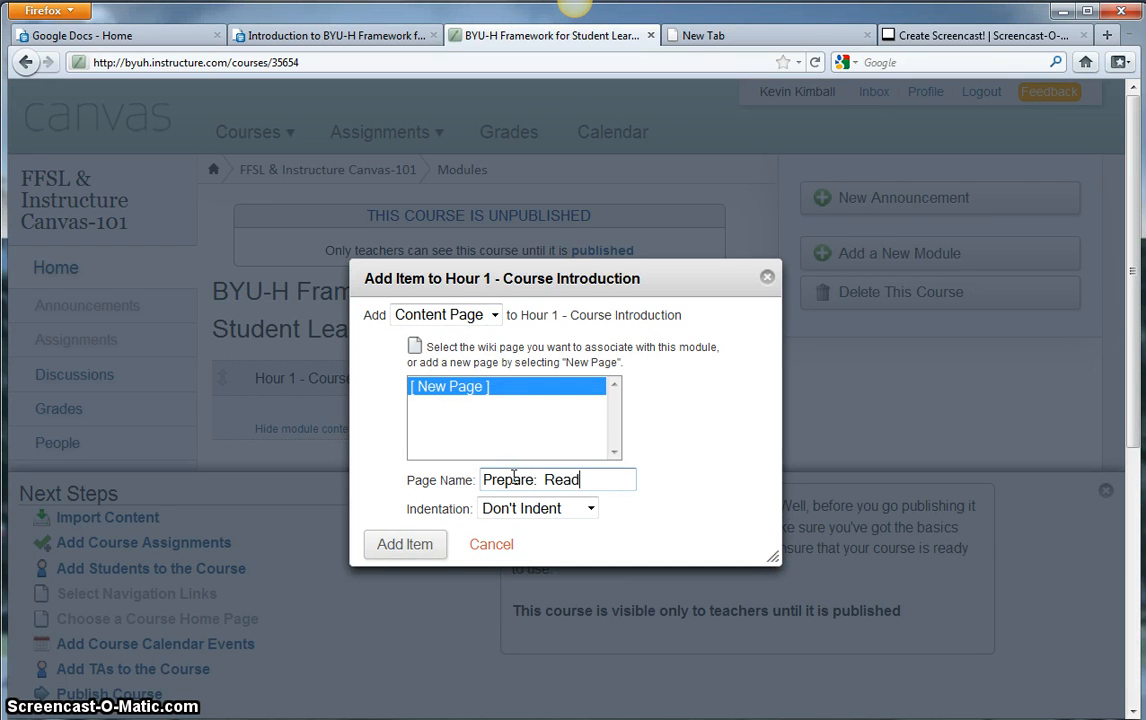
text(Prepare:  Read the Syllabus)
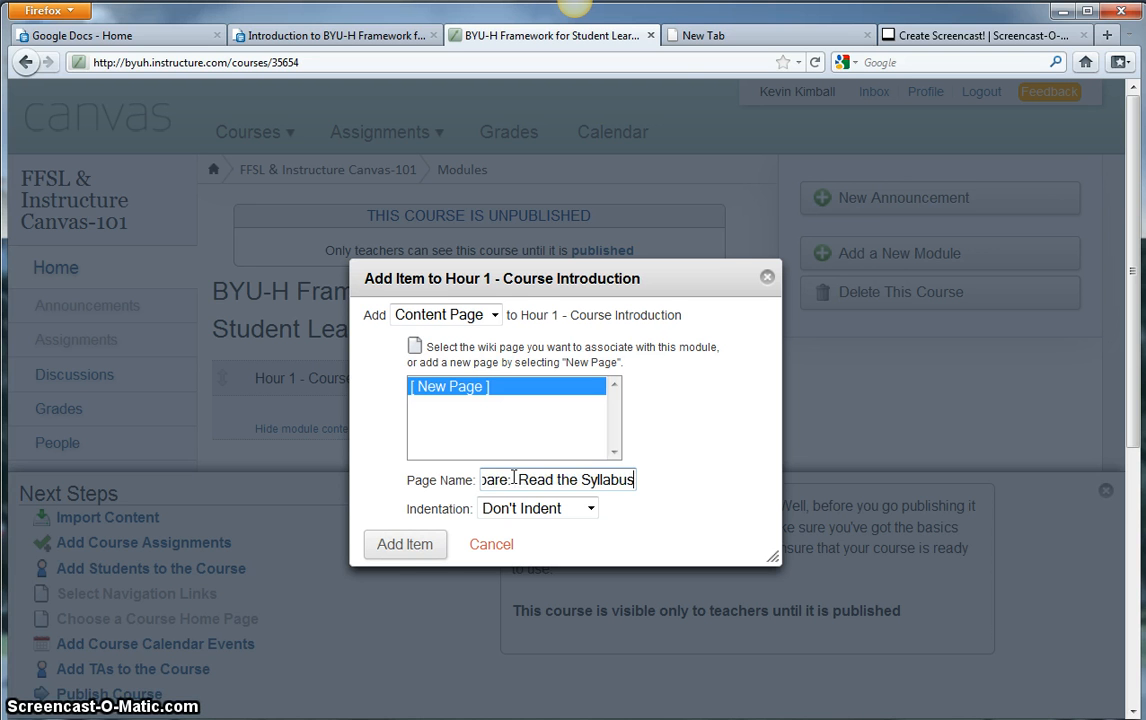
click(420, 545)
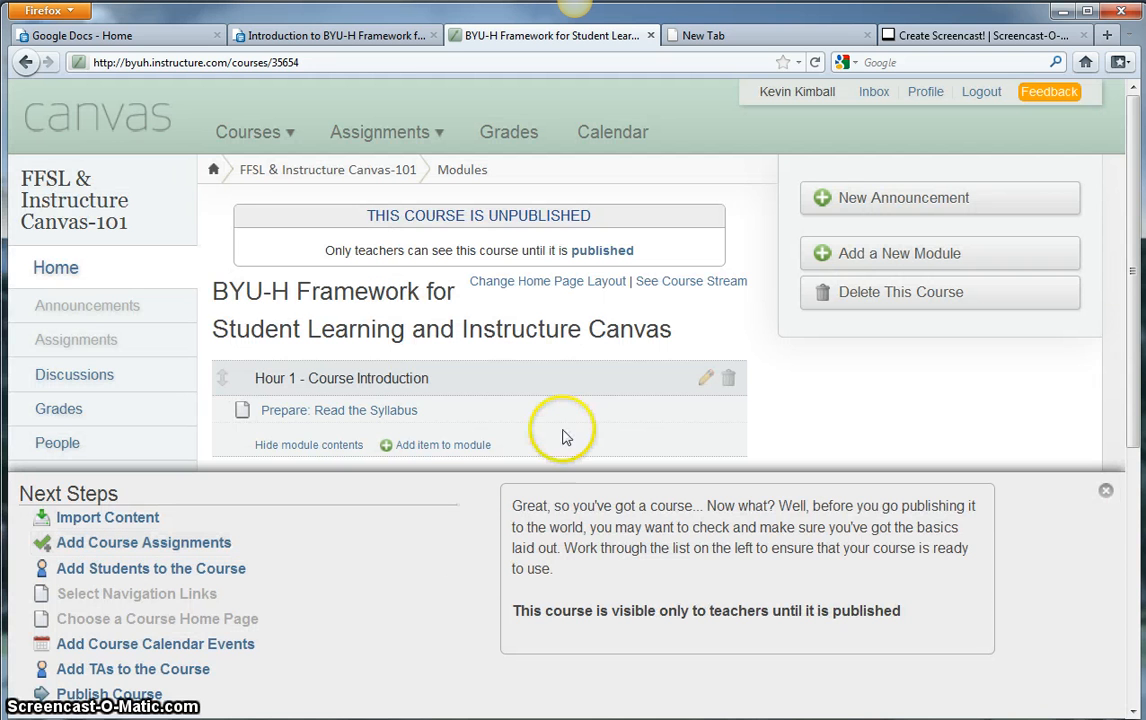
Open the "Prepare: Read the Syllabus" page for editing and bring its editing permission options into view
click(358, 412)
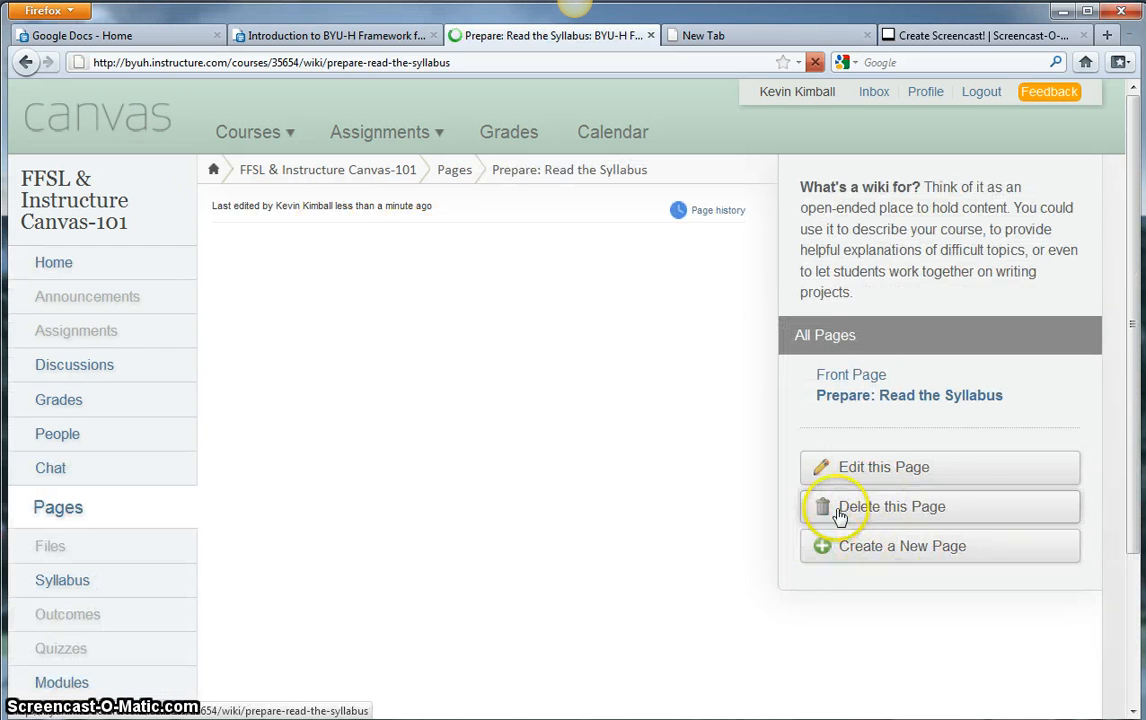
click(868, 473)
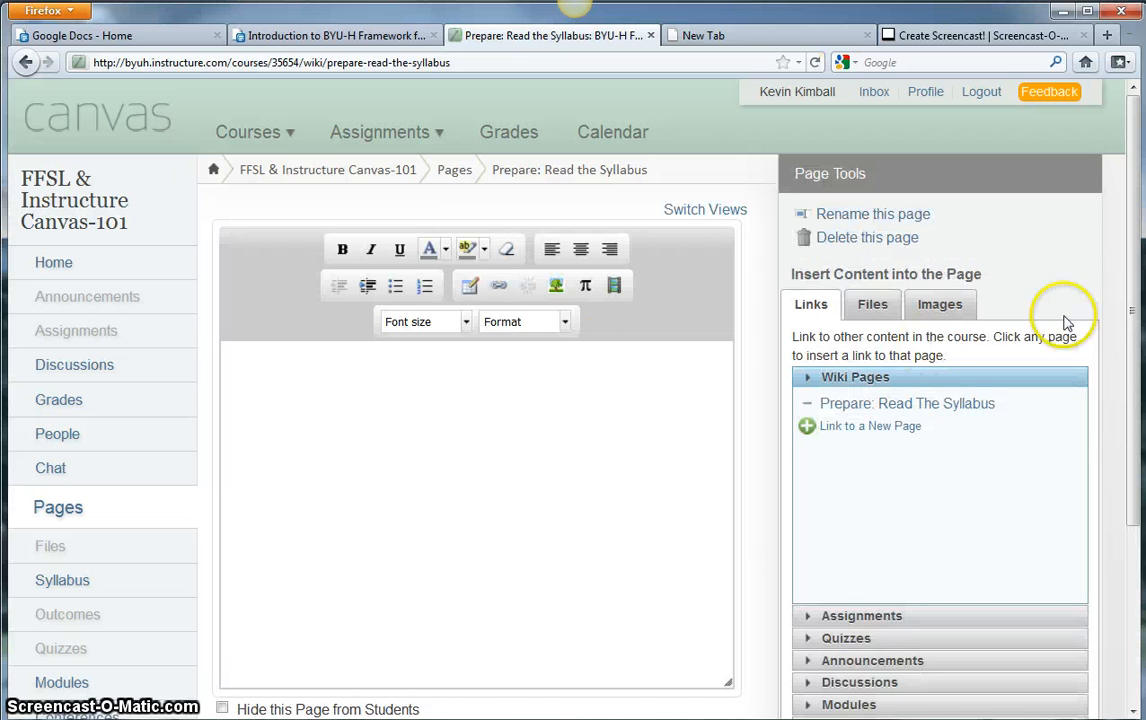
drag(1133, 283, 1125, 376)
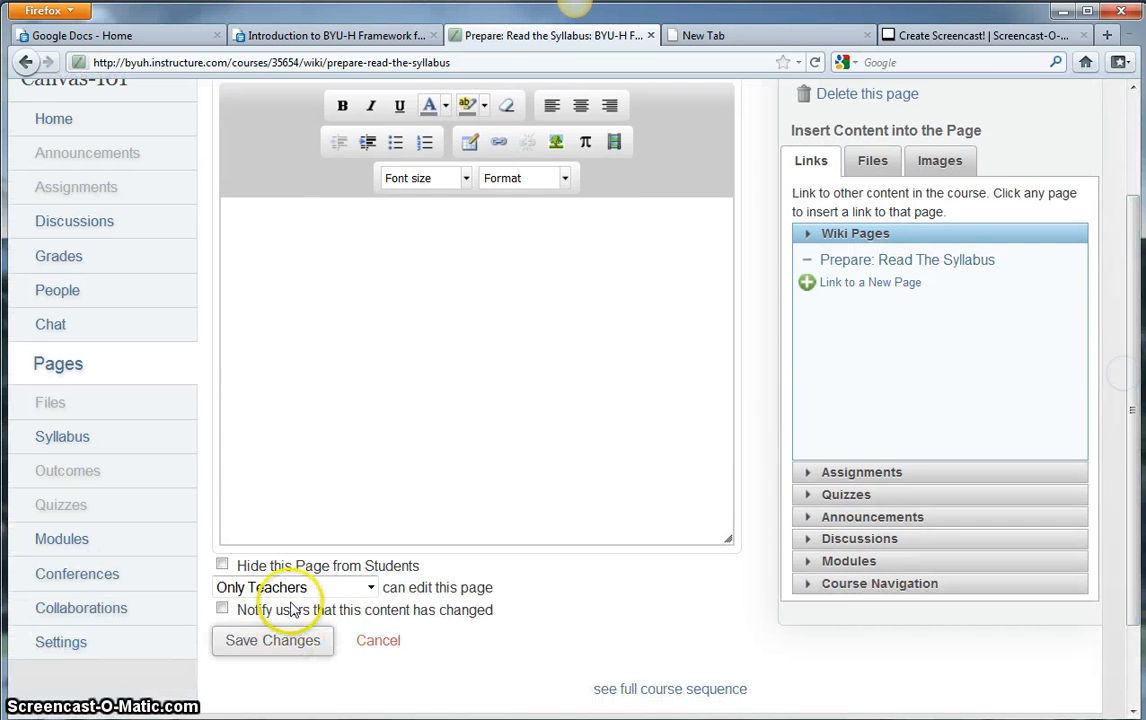
Try Teacher and Students as the page's editing permission and restore it to Only Teachers
click(370, 587)
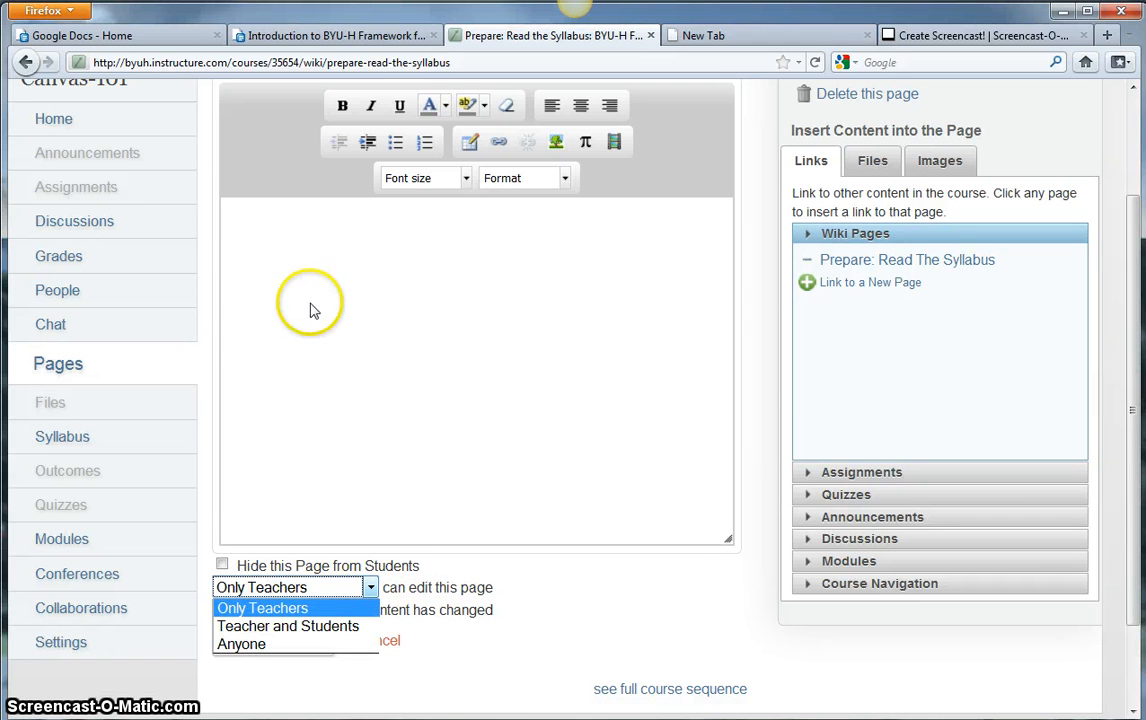
click(311, 626)
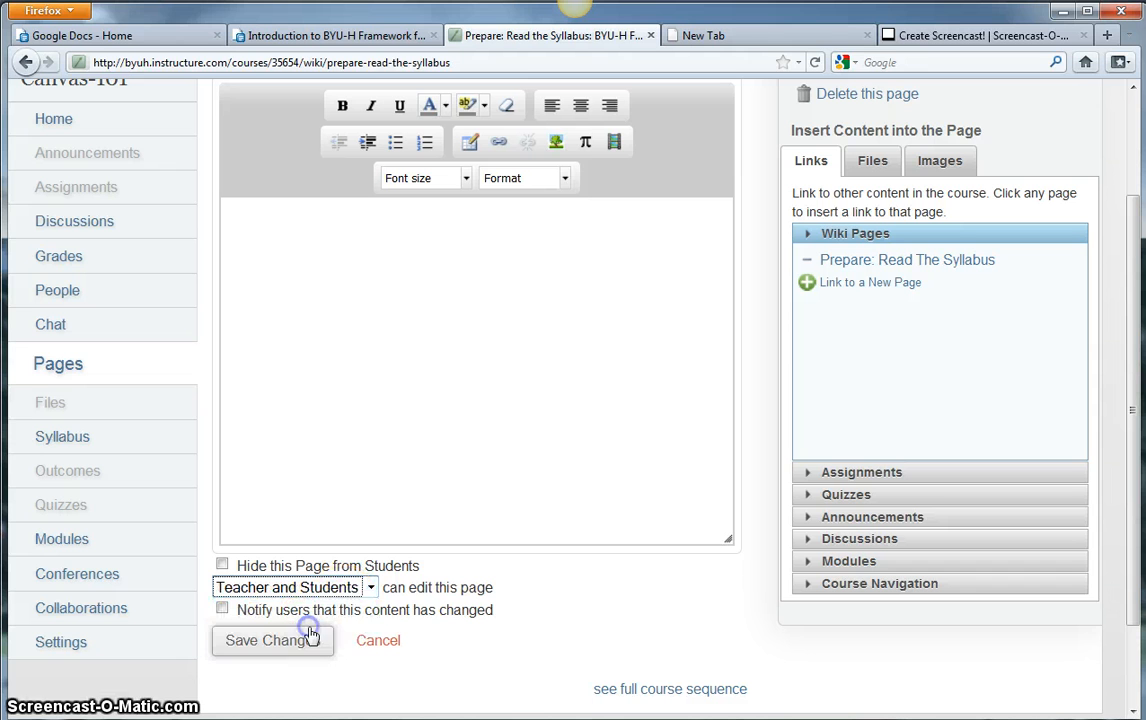
click(370, 589)
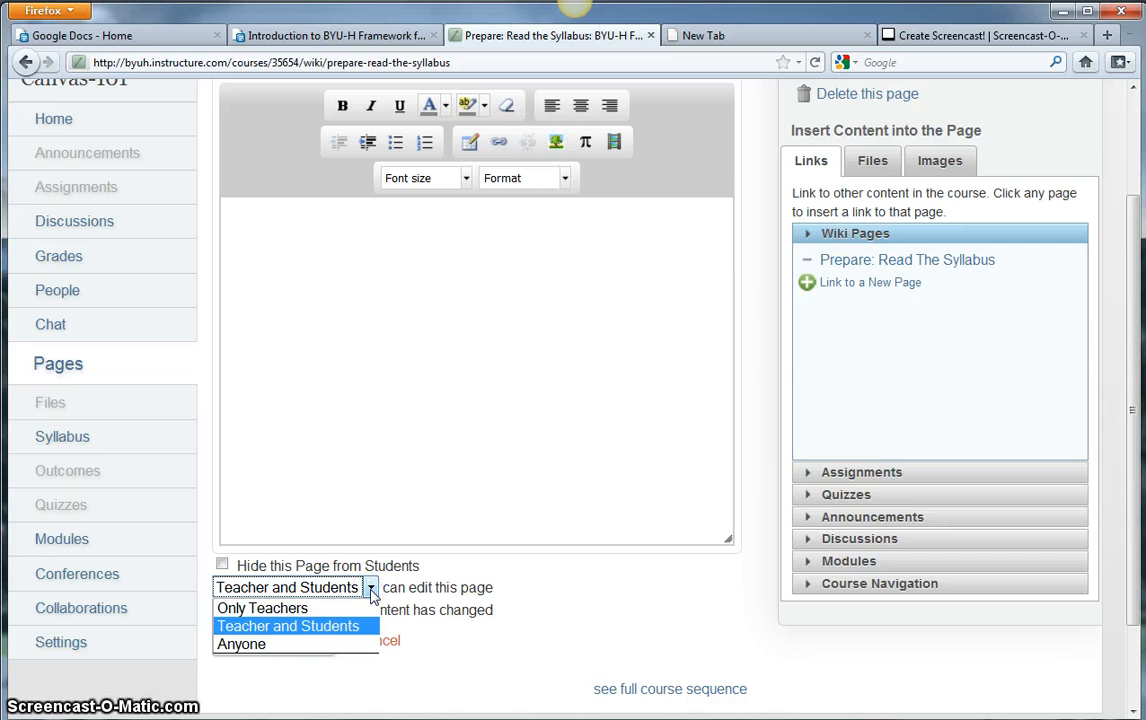
click(275, 608)
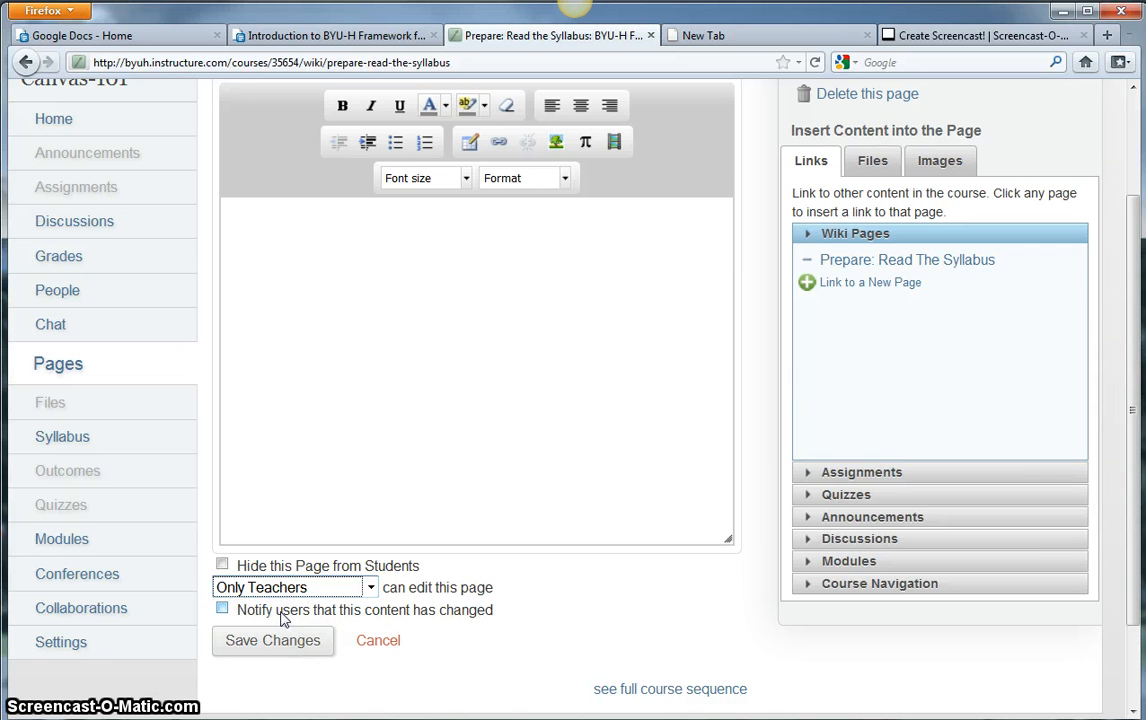
Enter "Please read the syllabus below" as the page text and show the course files available for insertion
click(313, 242)
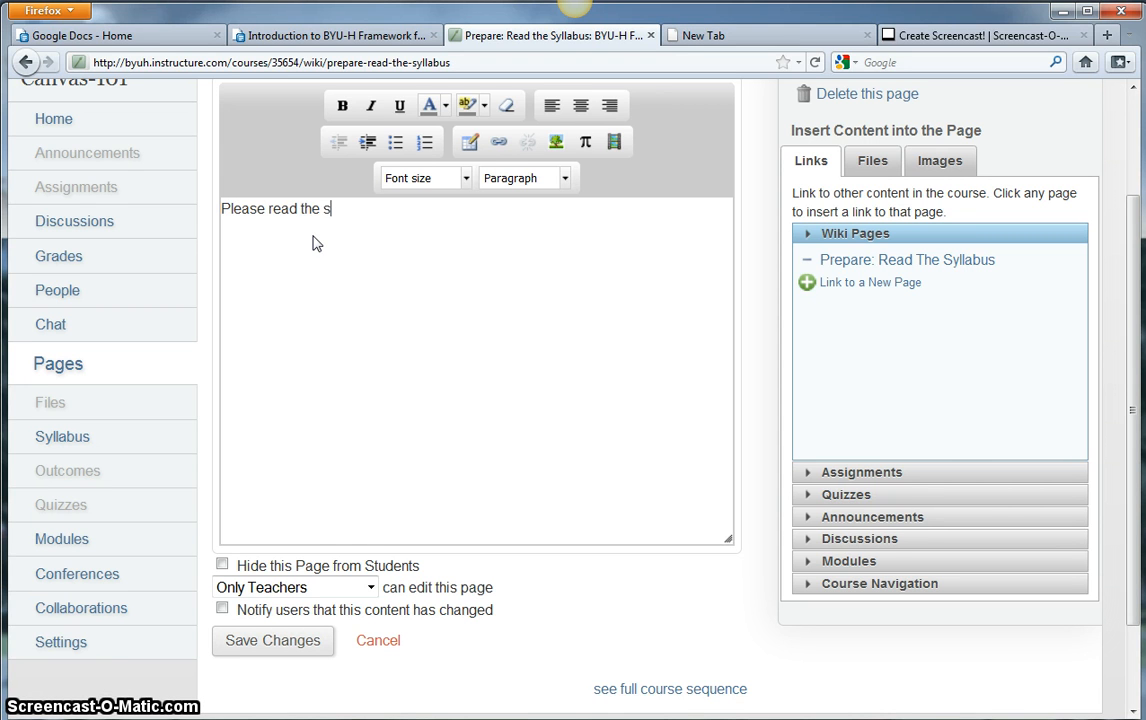
text(s below)
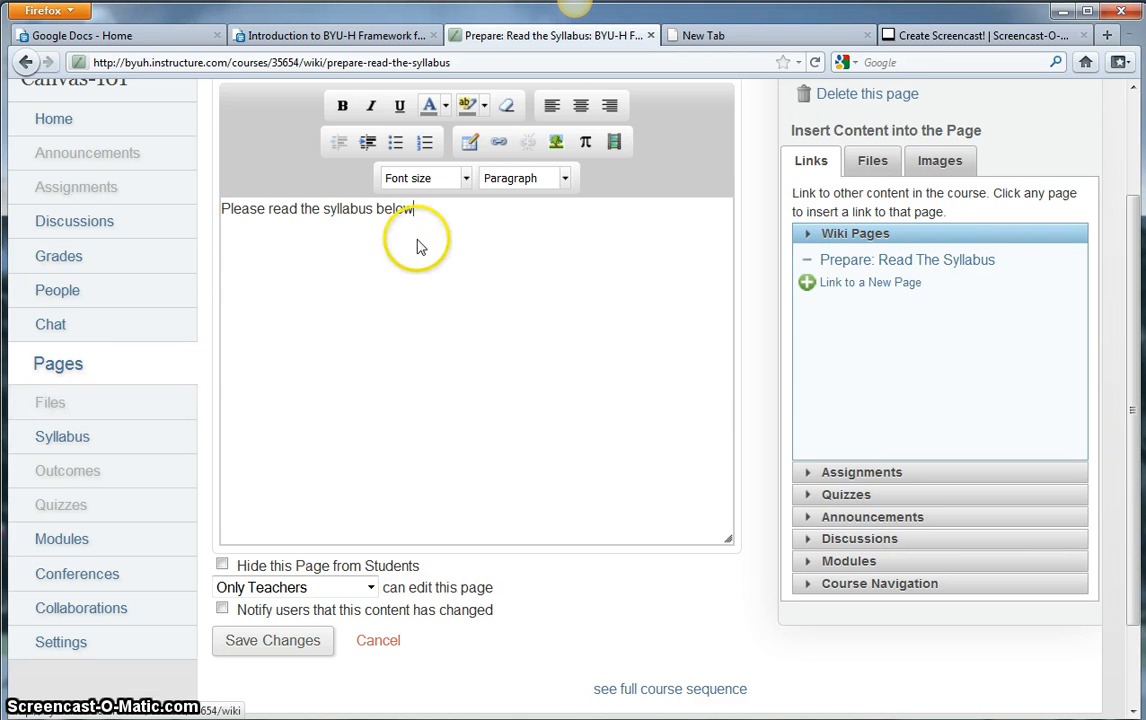
click(870, 162)
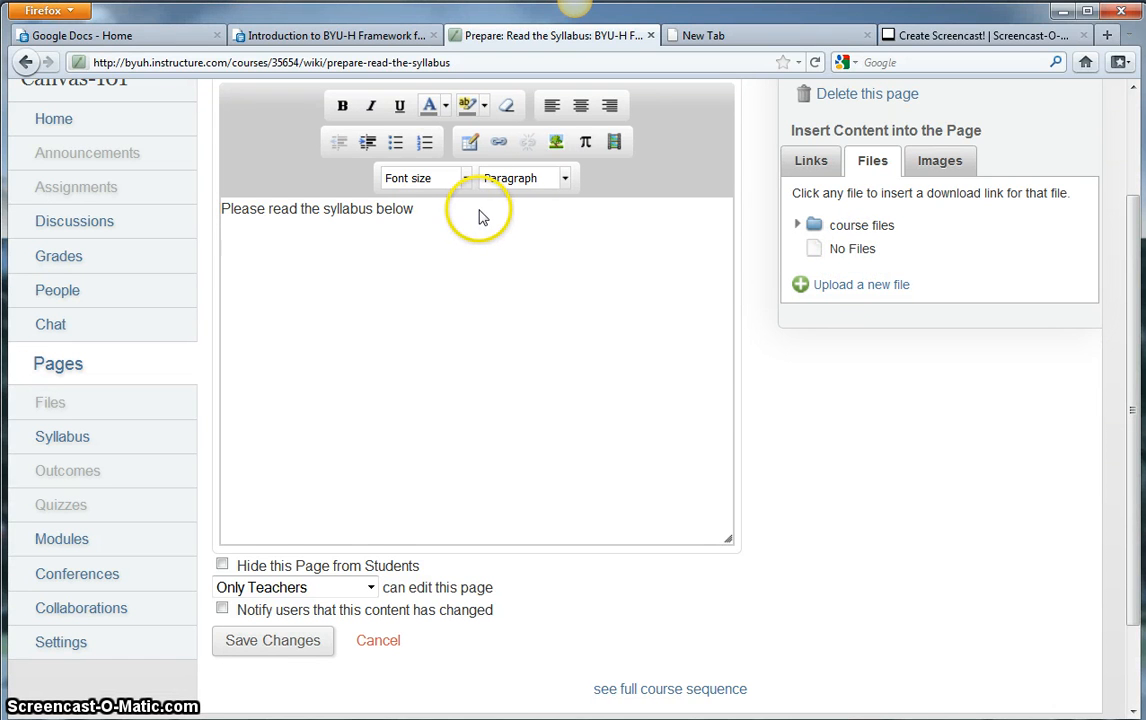
click(417, 212)
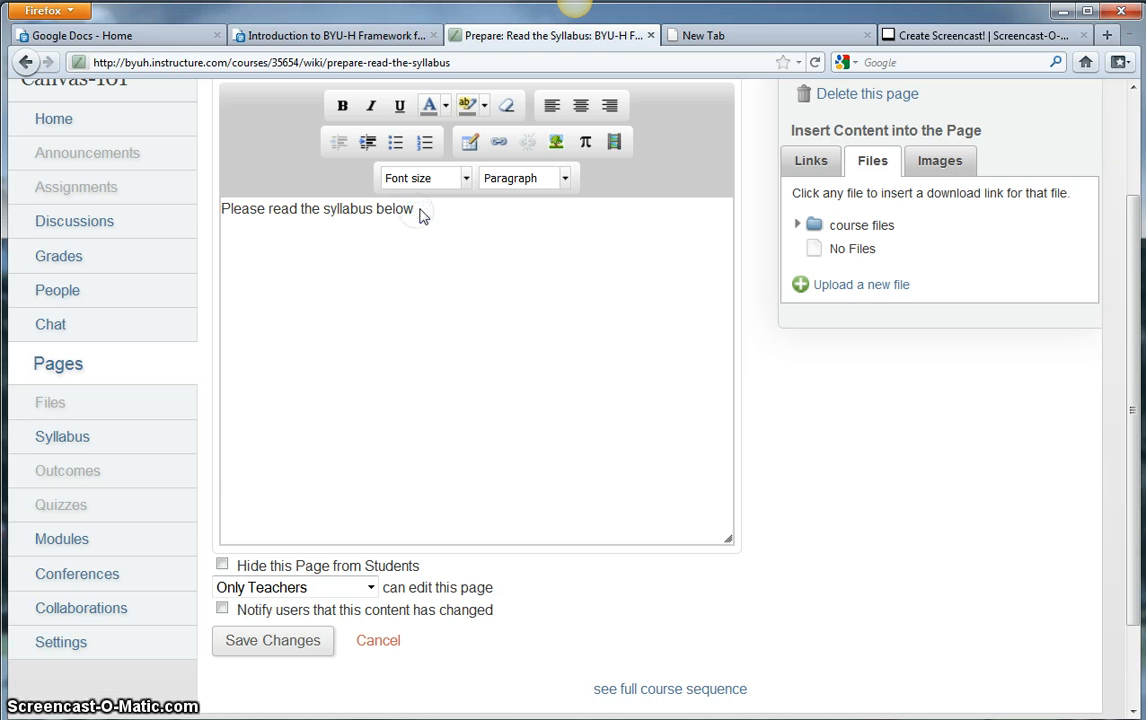
Start a media recording for the page, allow camera and microphone access, and move the webcam controller clear of the recording dialog
click(615, 143)
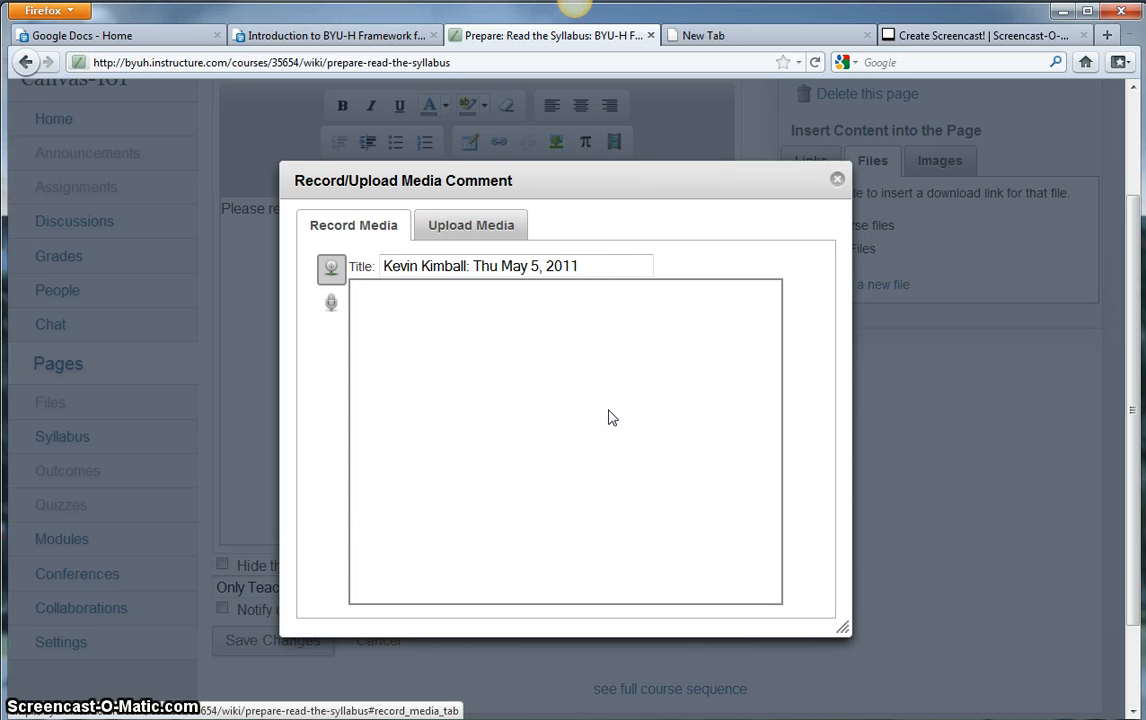
click(333, 303)
click(548, 490)
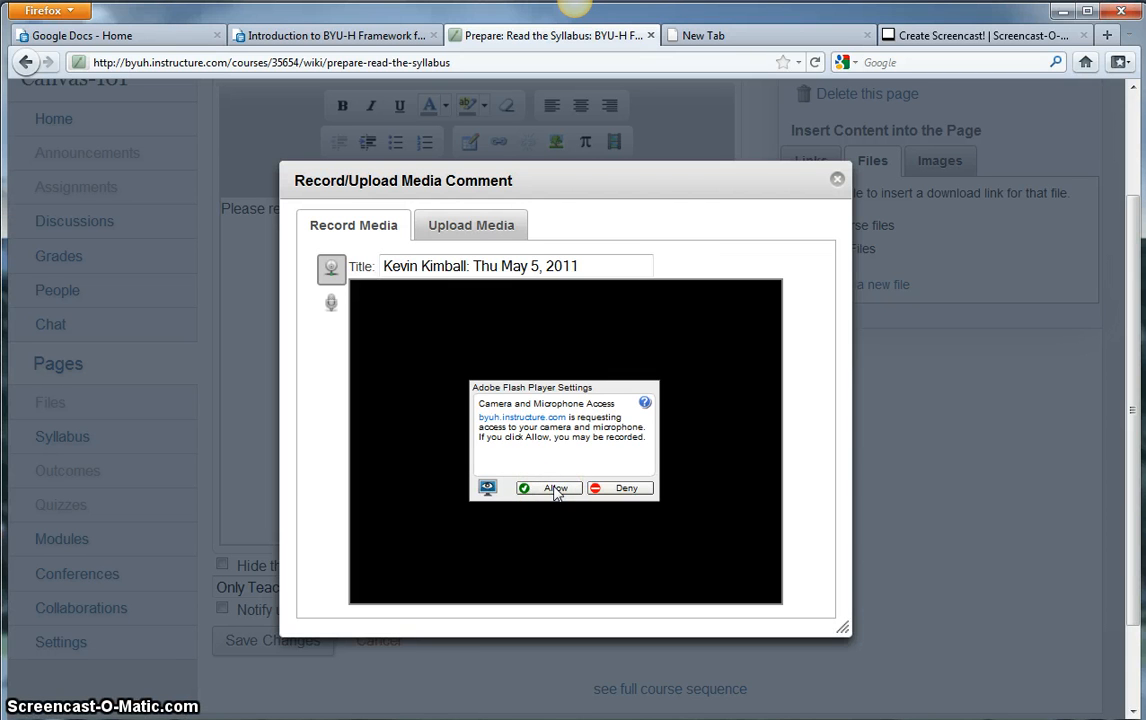
click(551, 488)
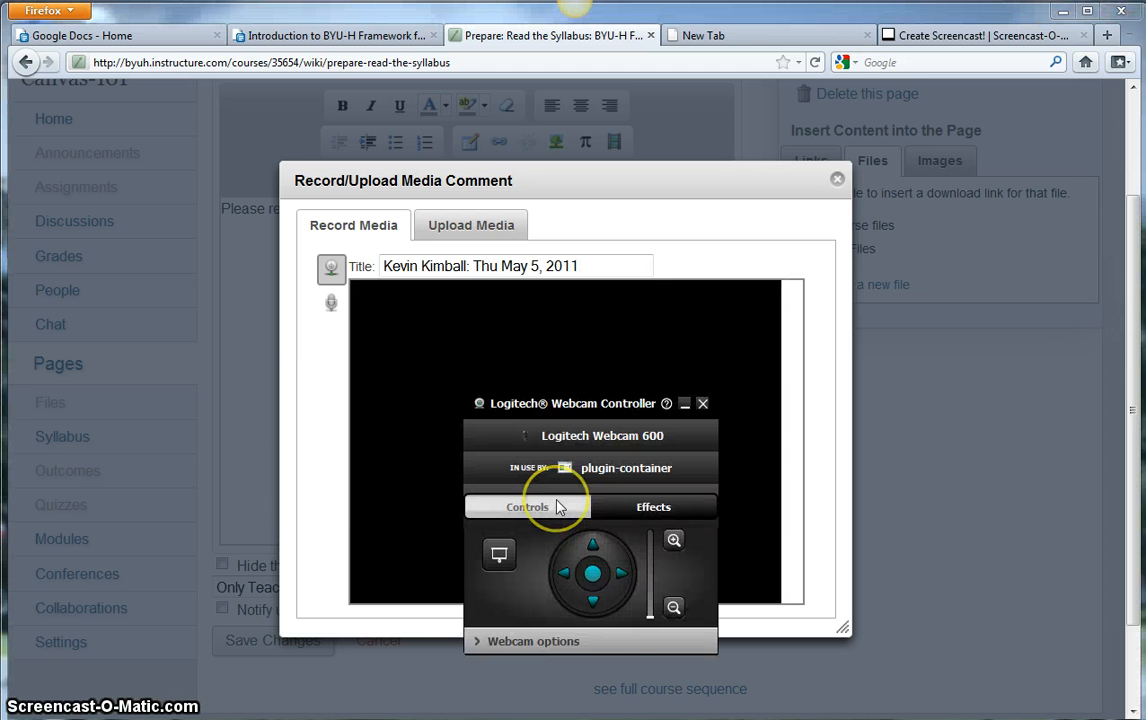
drag(594, 402, 1023, 335)
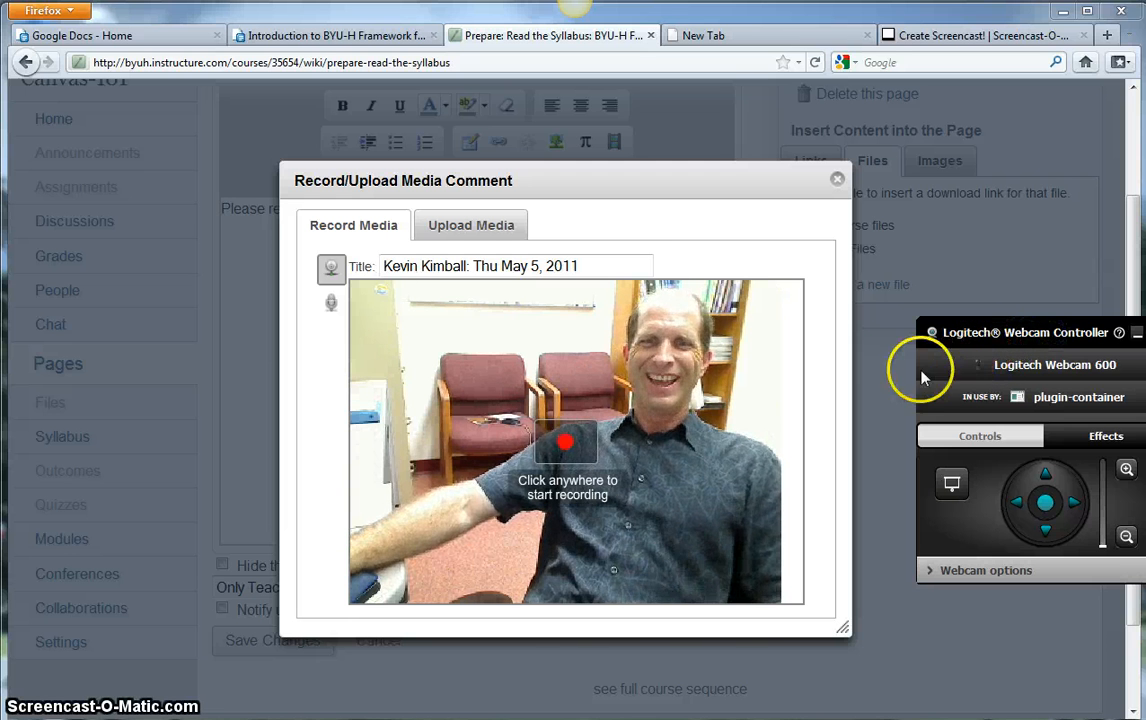
Record a webcam video of about 7 seconds and save it into the page below the syllabus text
click(566, 445)
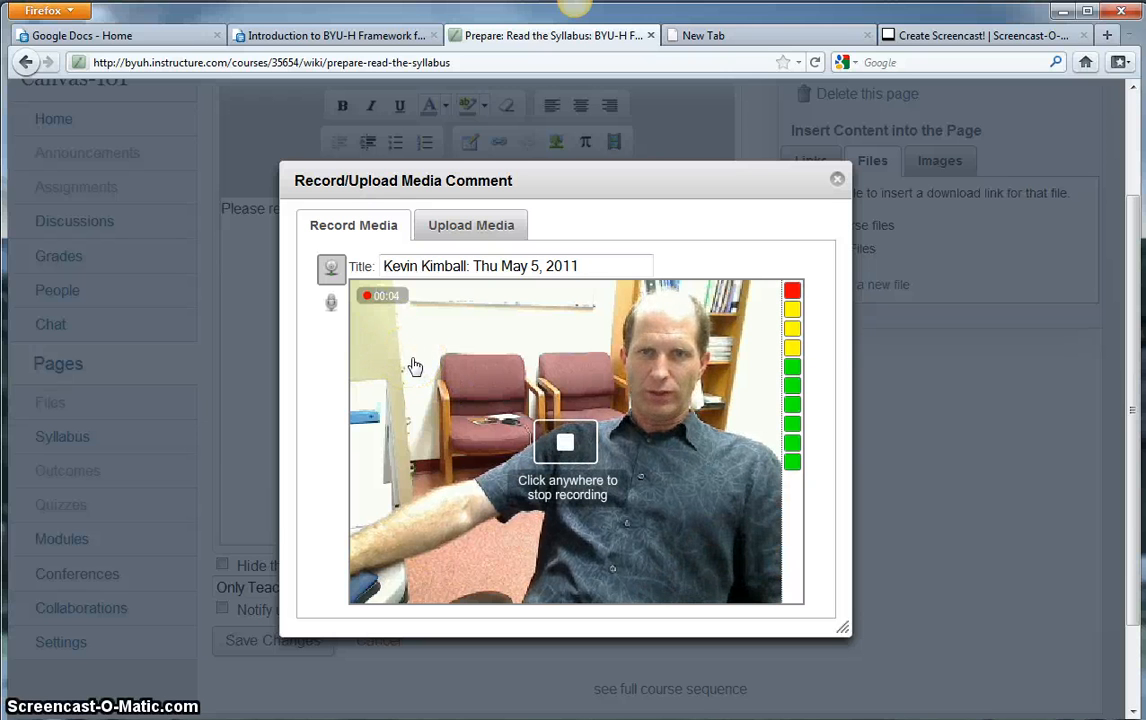
click(556, 430)
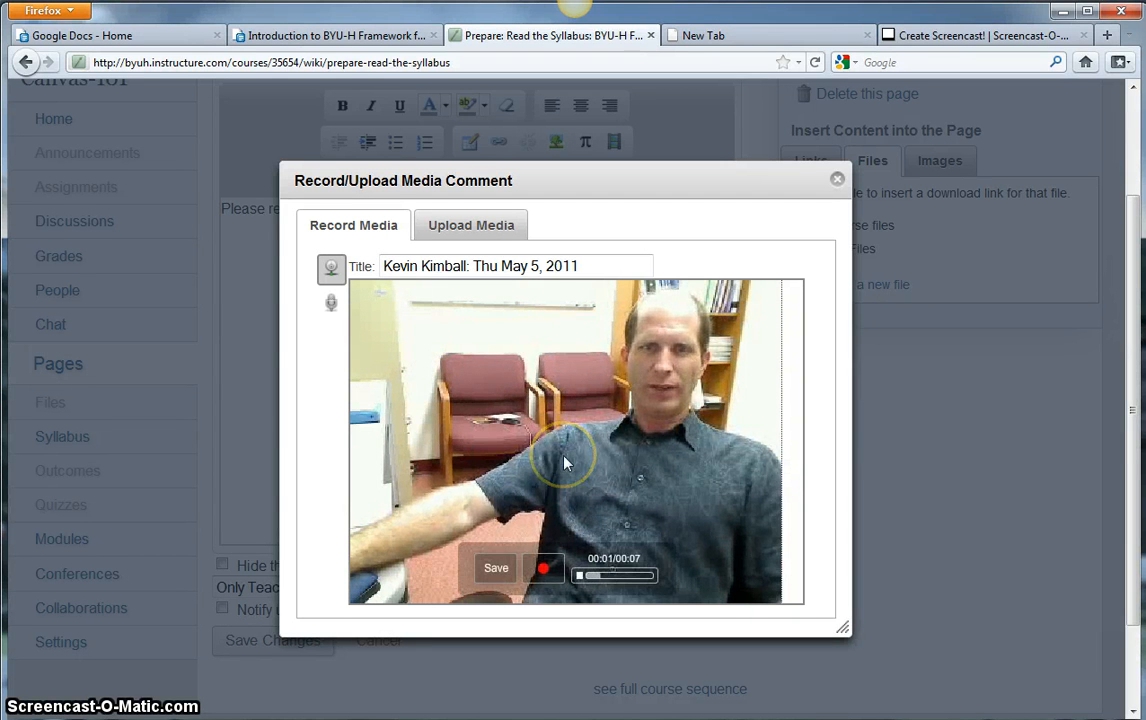
click(497, 569)
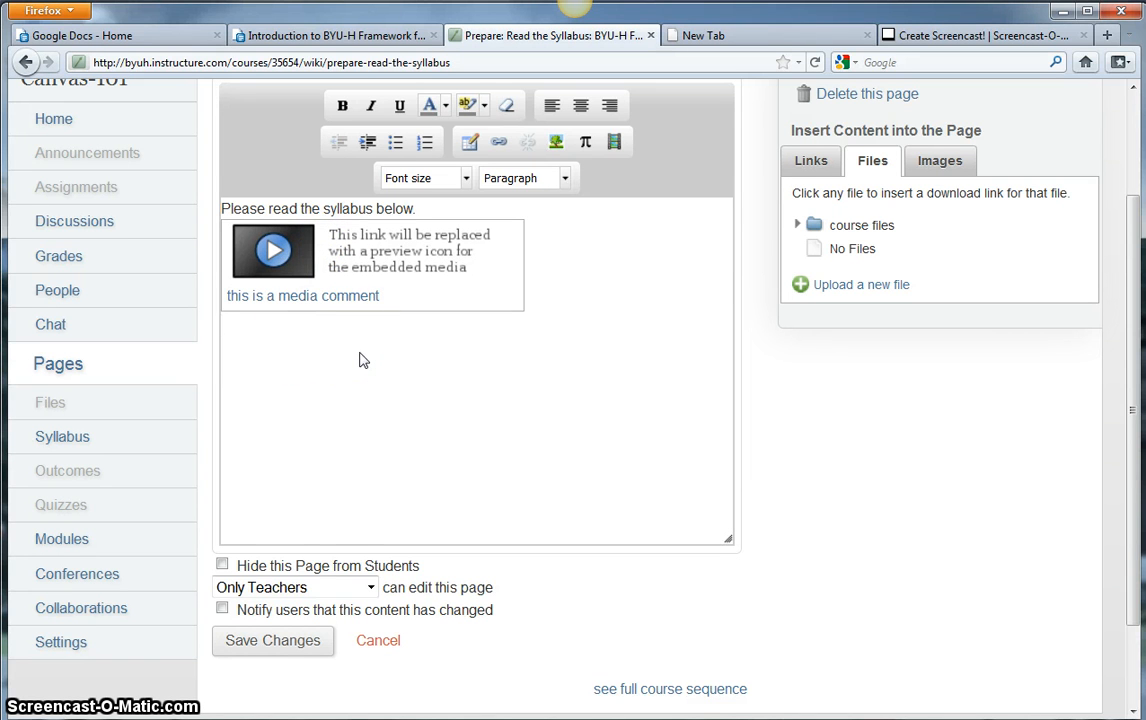
Save the changes to the "Prepare: Read the Syllabus" page and return to the course home page
click(272, 641)
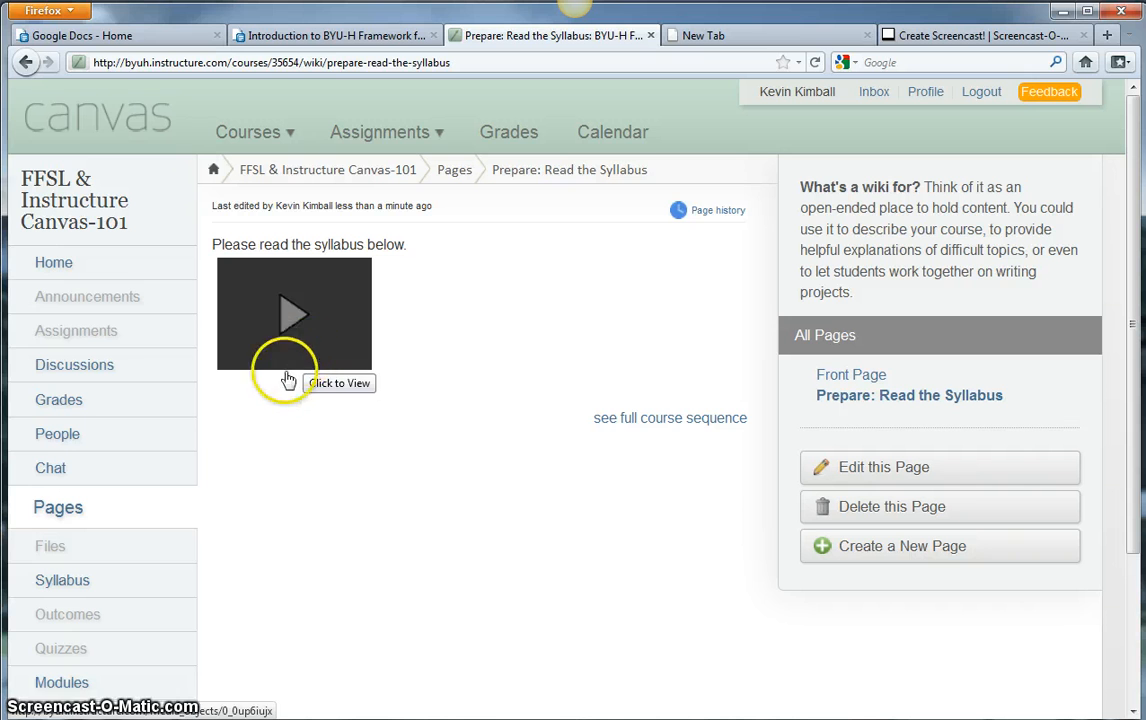
click(55, 263)
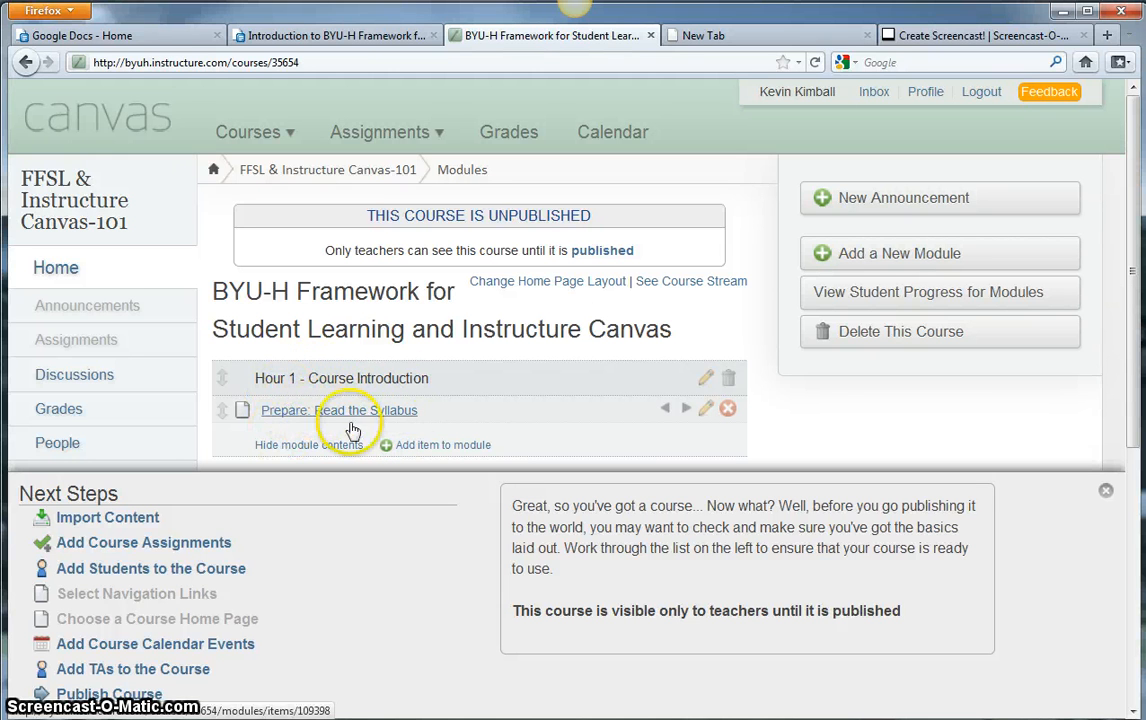
Review the item types that can be added to the Hour 1 - Course Introduction module, without adding one
click(414, 445)
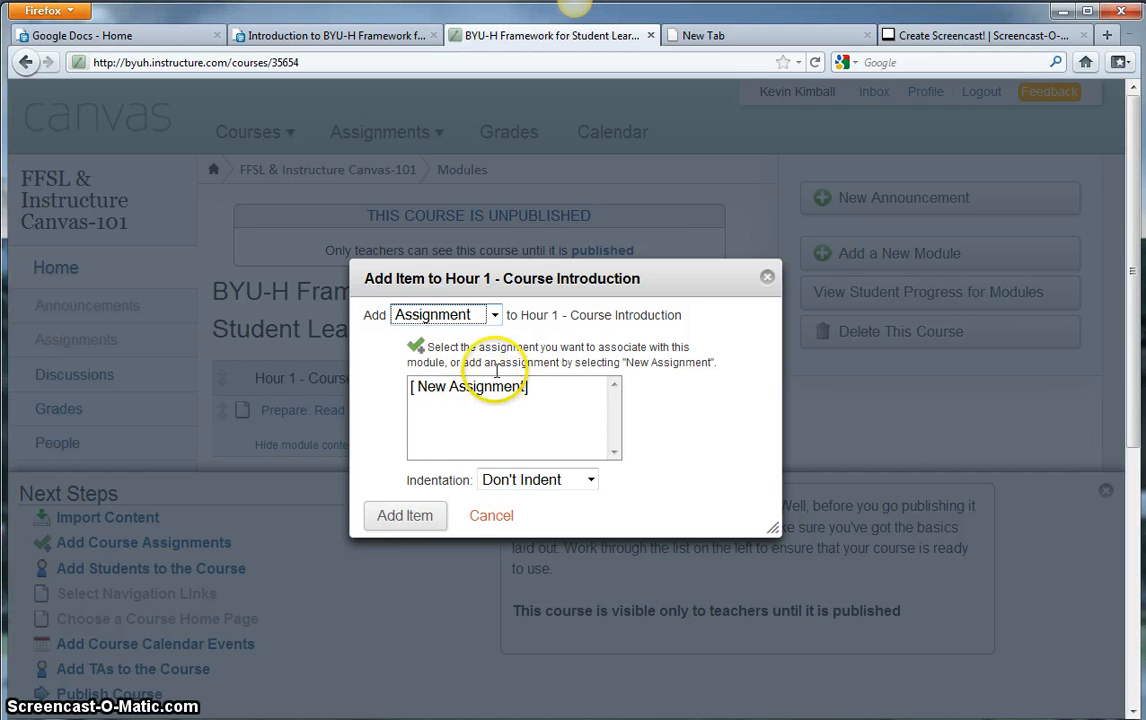
click(494, 316)
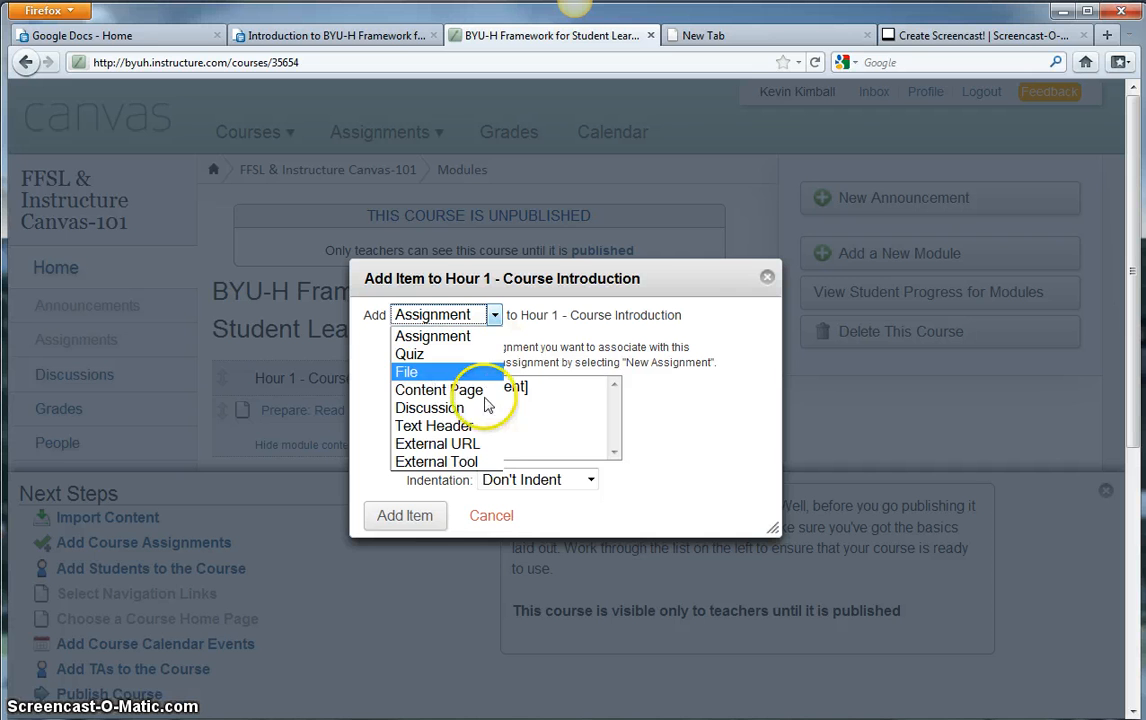
click(463, 513)
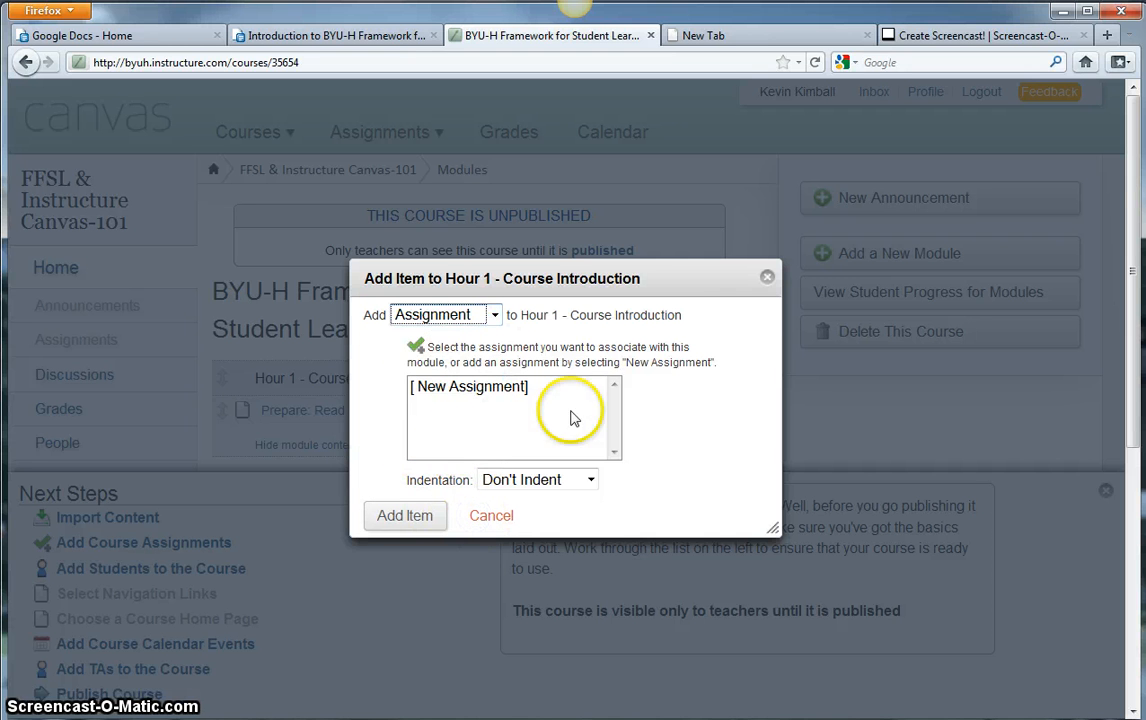
click(767, 277)
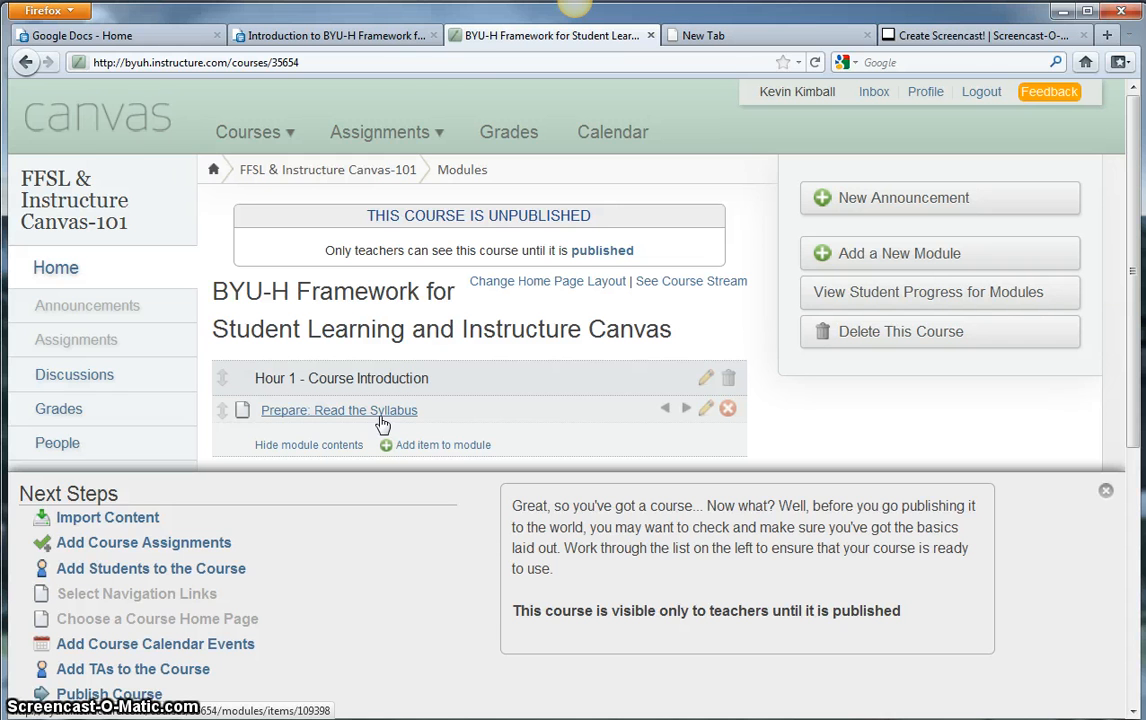
Switch to the Google Docs document introducing the BYU-H Framework to view its list of how-to videos
click(331, 38)
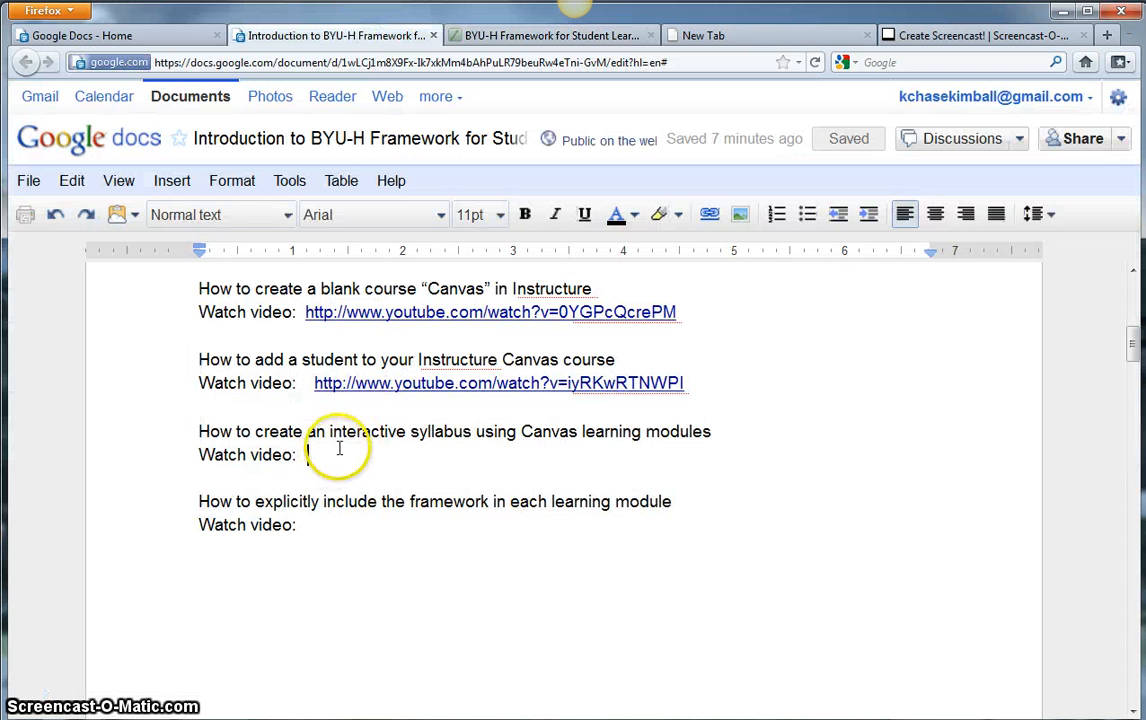